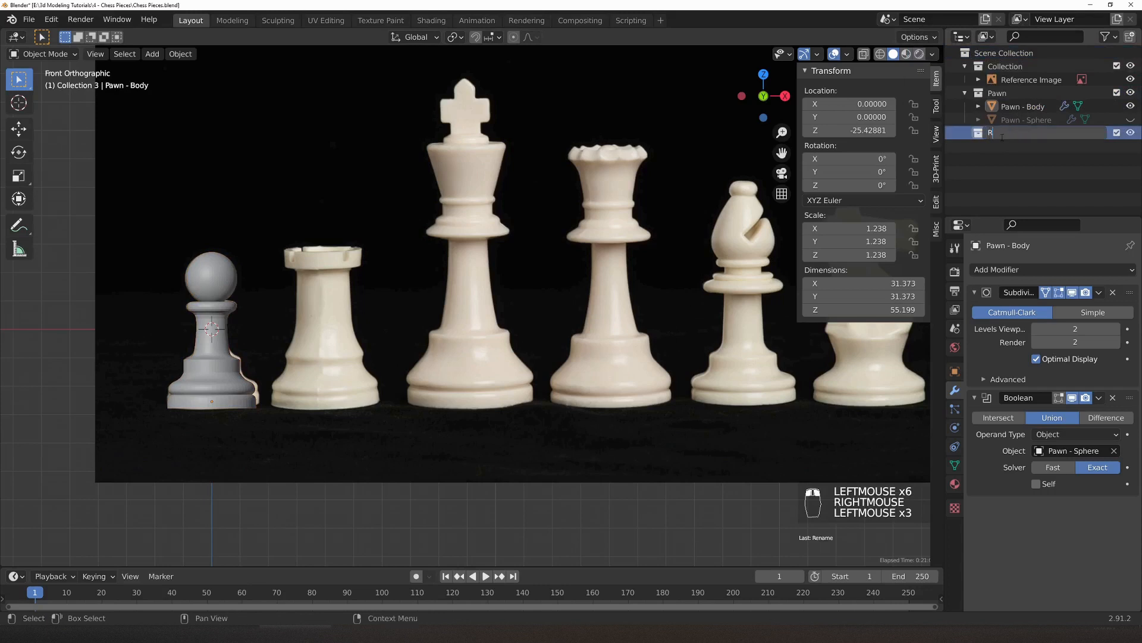
Name the new collection Rook.
click(1029, 92)
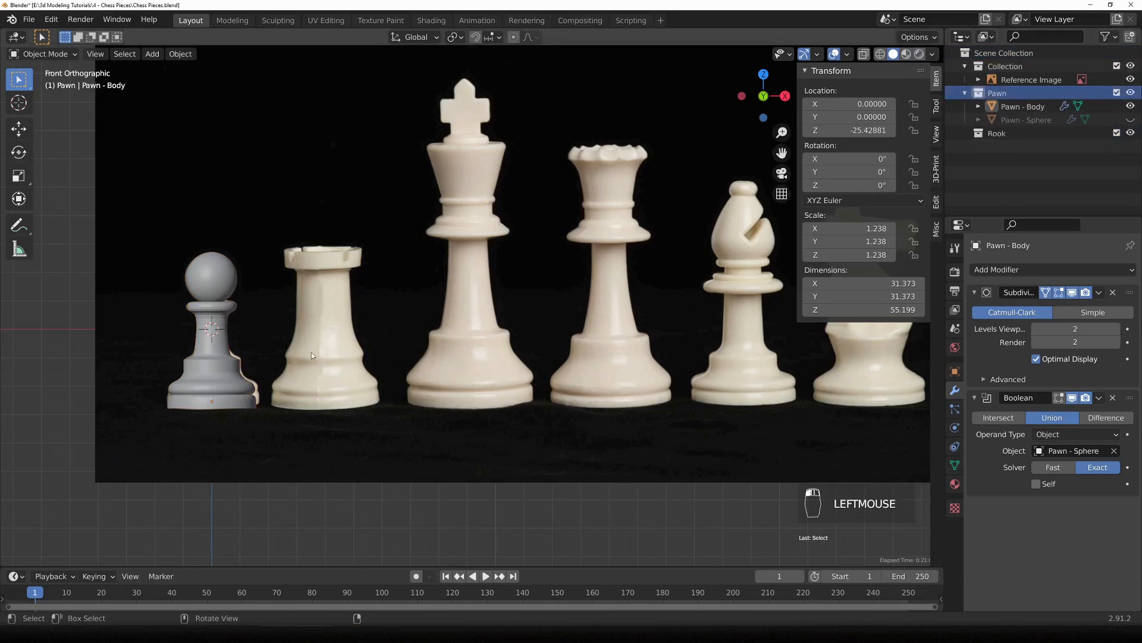
click(1022, 108)
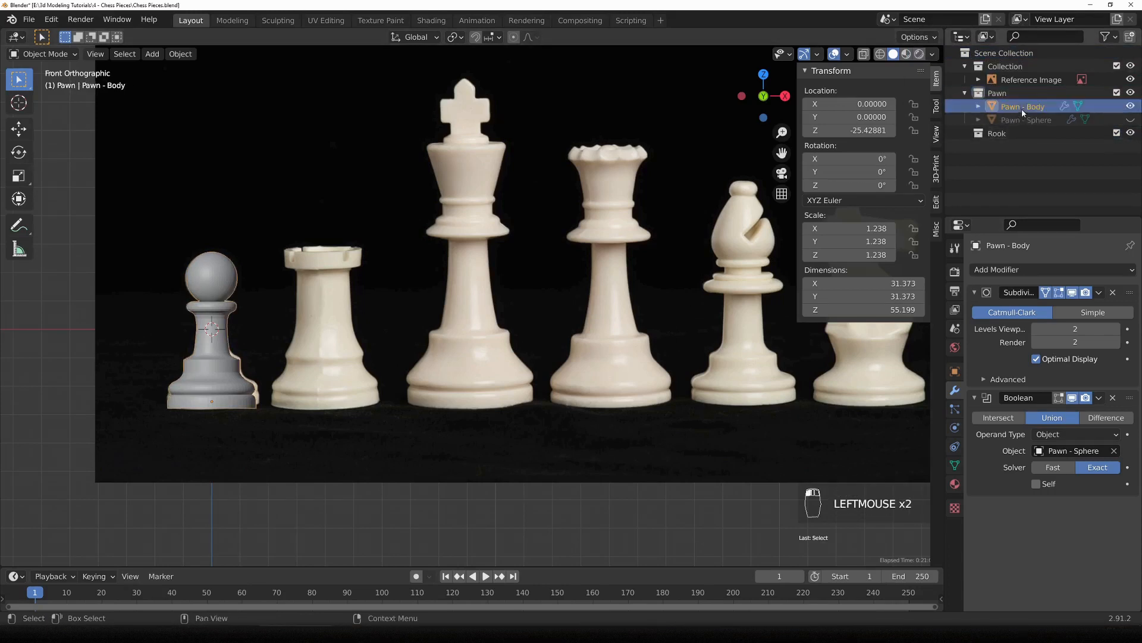
click(351, 416)
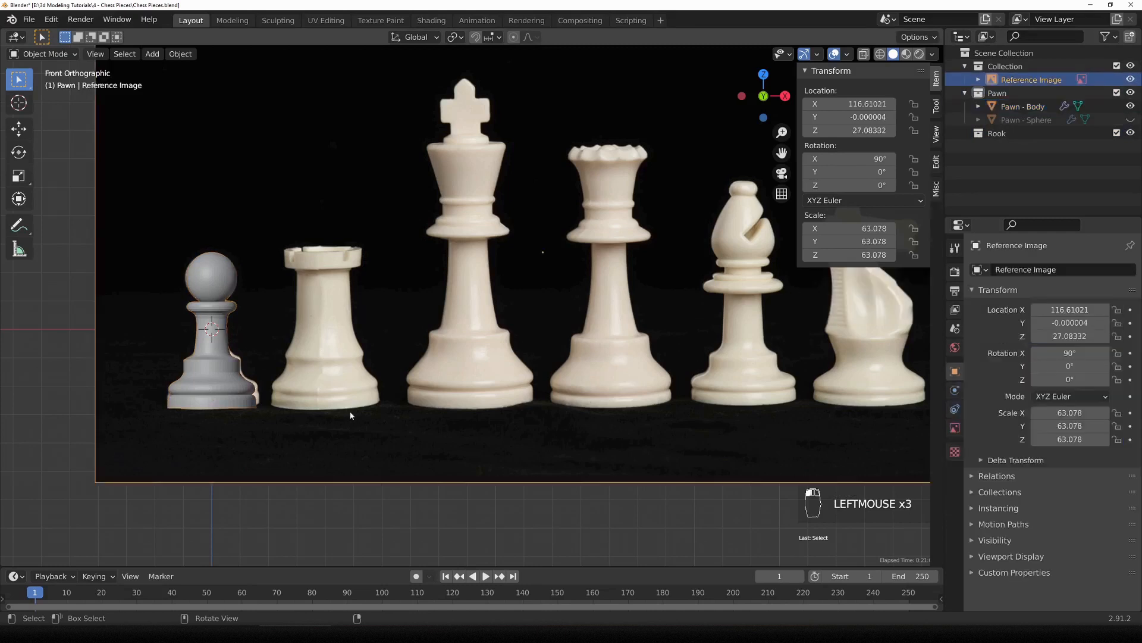
Duplicate the Pawn - Body object in place and put the copy in the Rook collection.
click(229, 393)
key(shift+d)
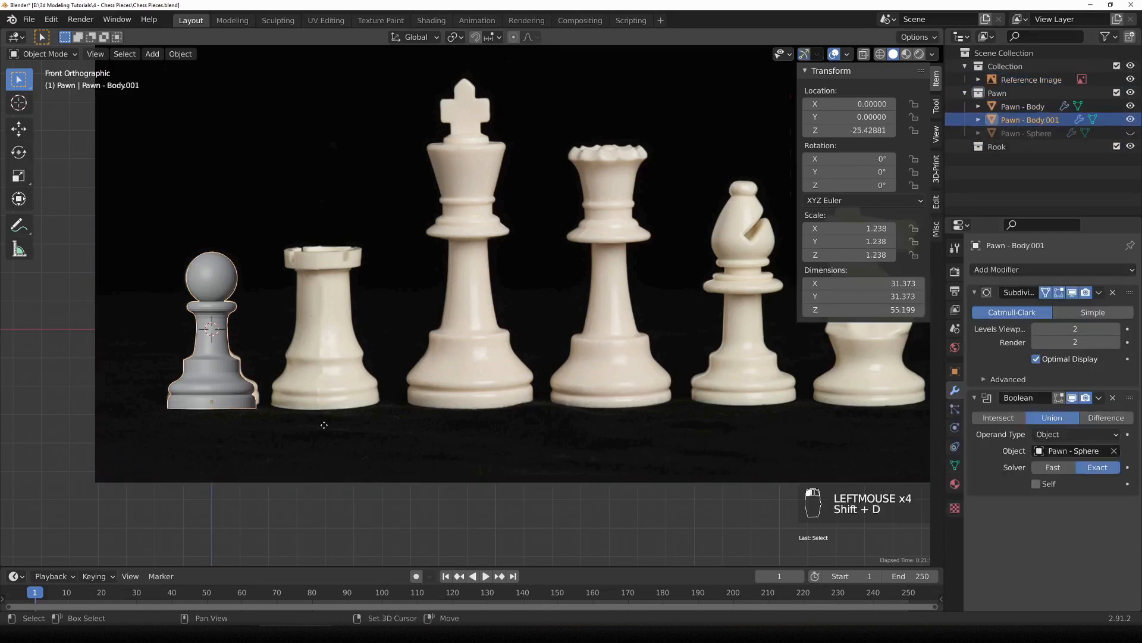
click(323, 425)
drag(1032, 123, 1024, 146)
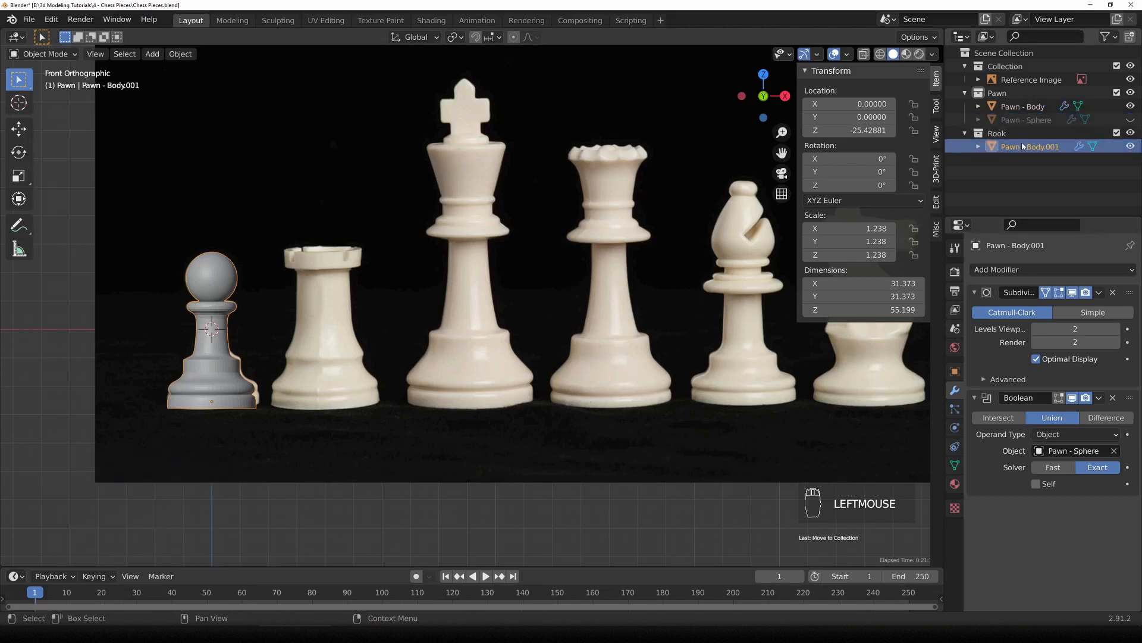
click(1009, 151)
click(1022, 107)
click(1024, 146)
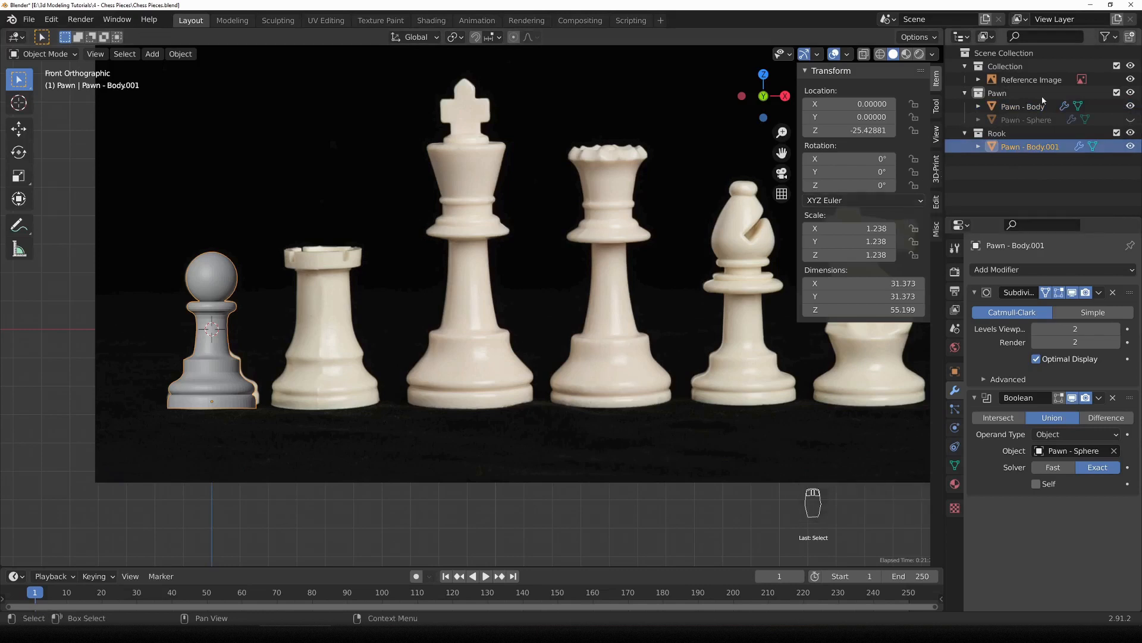
Hide the Pawn collection while keeping the Rook collection shown.
click(1001, 95)
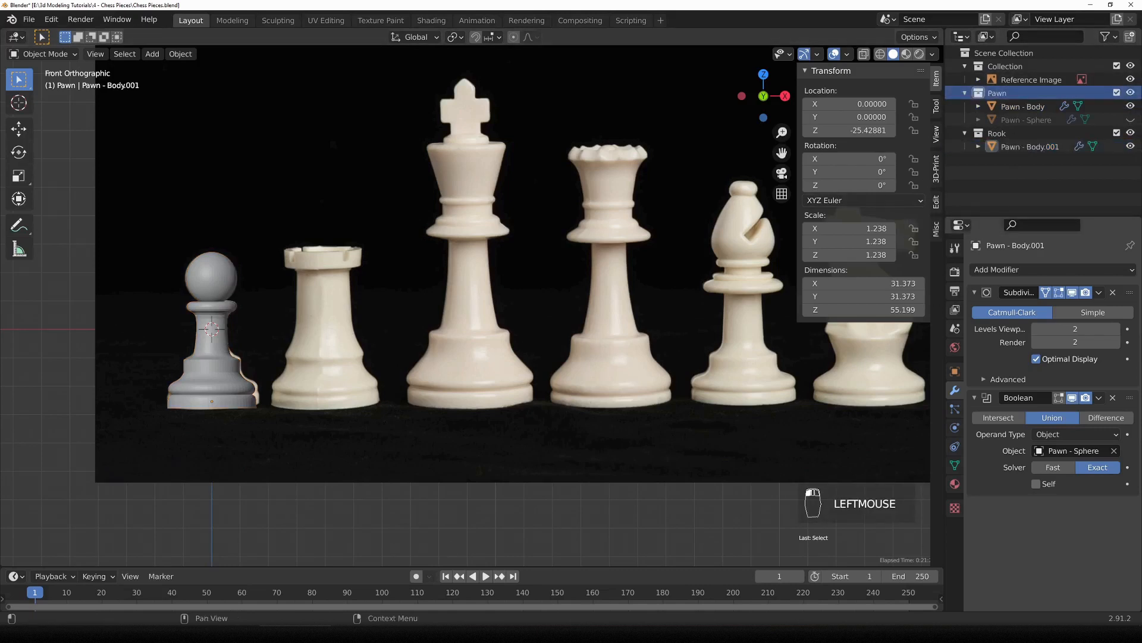
click(1131, 94)
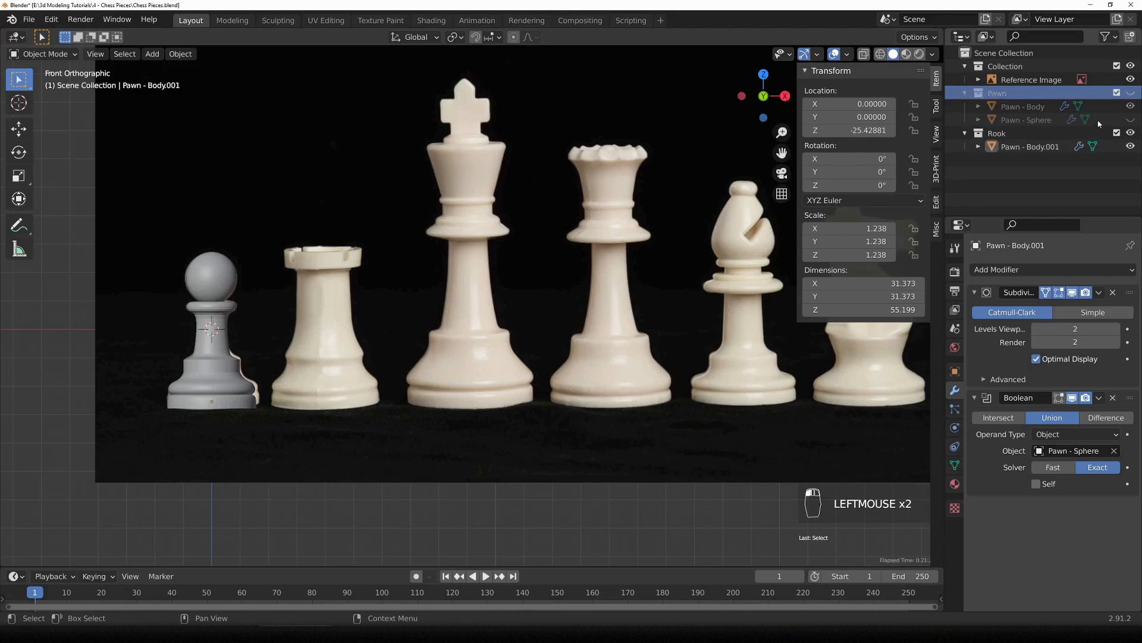
click(1130, 133)
click(1131, 93)
click(1132, 94)
click(1131, 93)
click(1132, 94)
click(1131, 93)
click(1131, 133)
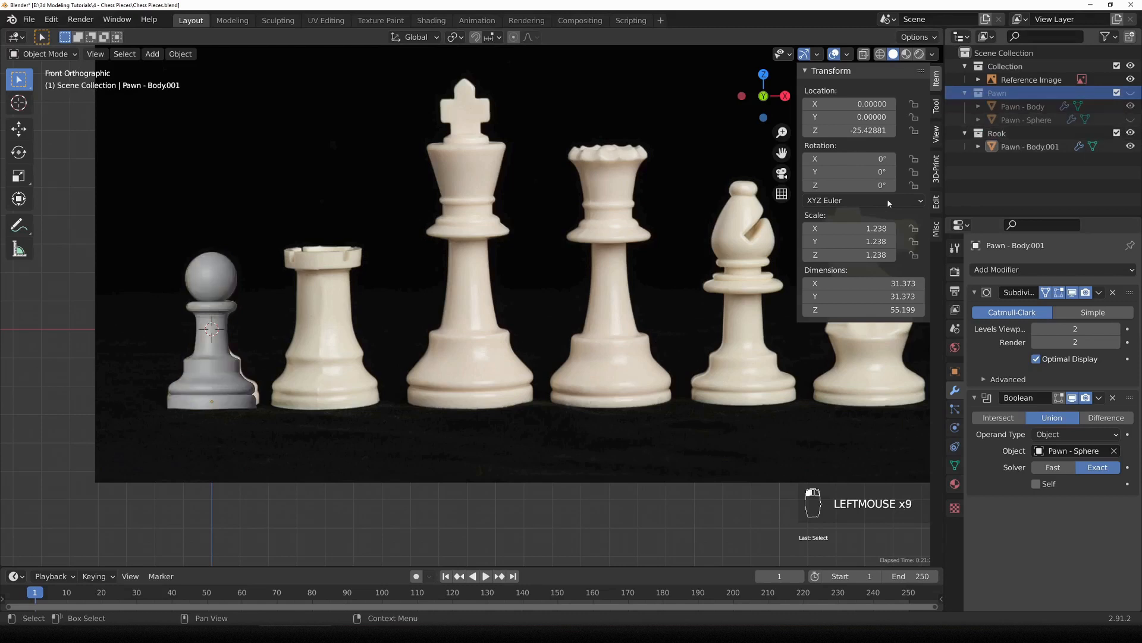
Rename the duplicated pawn body in the Rook collection as Rook Body.
click(1042, 145)
double_click(1041, 146)
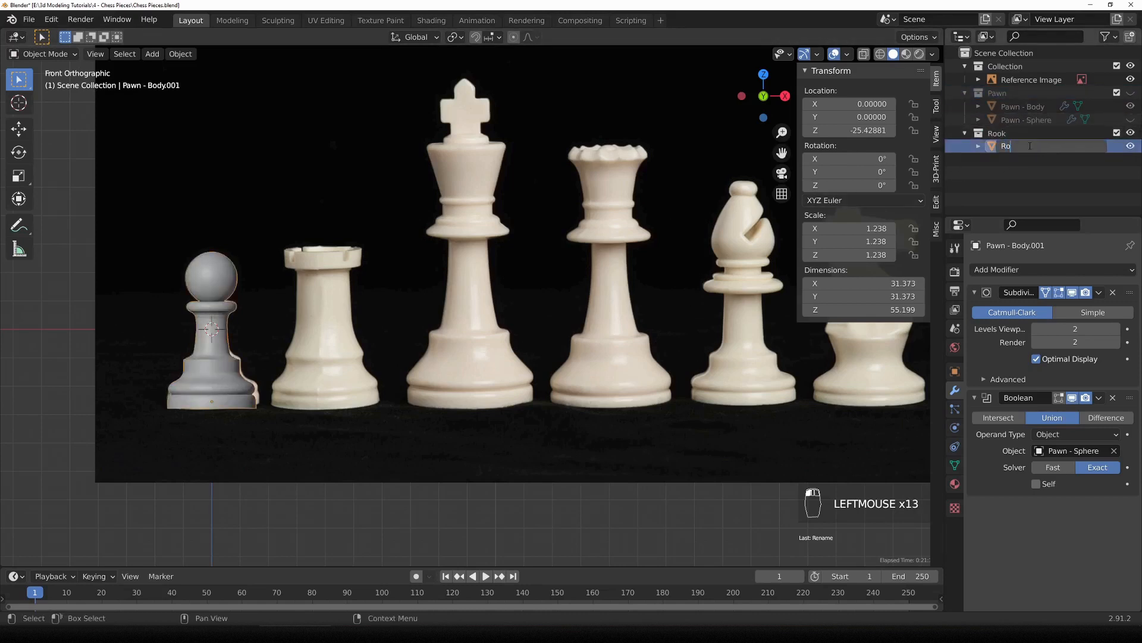
key(Return)
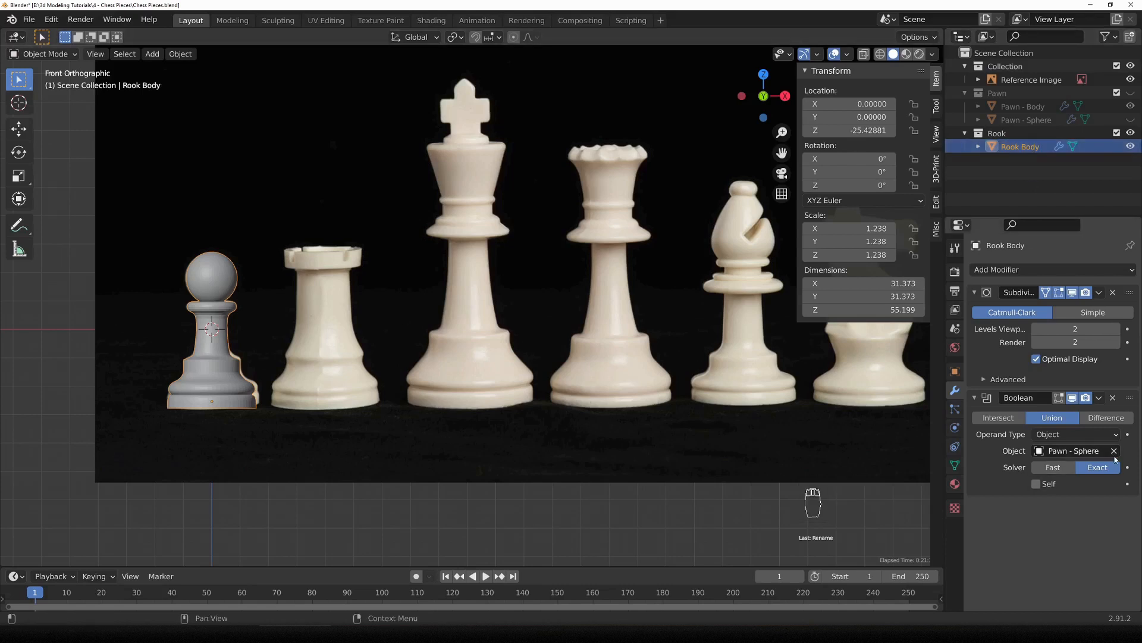
Remove the Boolean modifier from Rook Body and save the file.
click(1112, 398)
shift+middle_drag(292, 367, 406, 356)
key(ctrl+s)
Move the reference image about -40 along X so its rook is centred behind the Rook Body mesh.
scroll(517, 387, up, 2)
click(536, 394)
scroll(564, 405, down, 3)
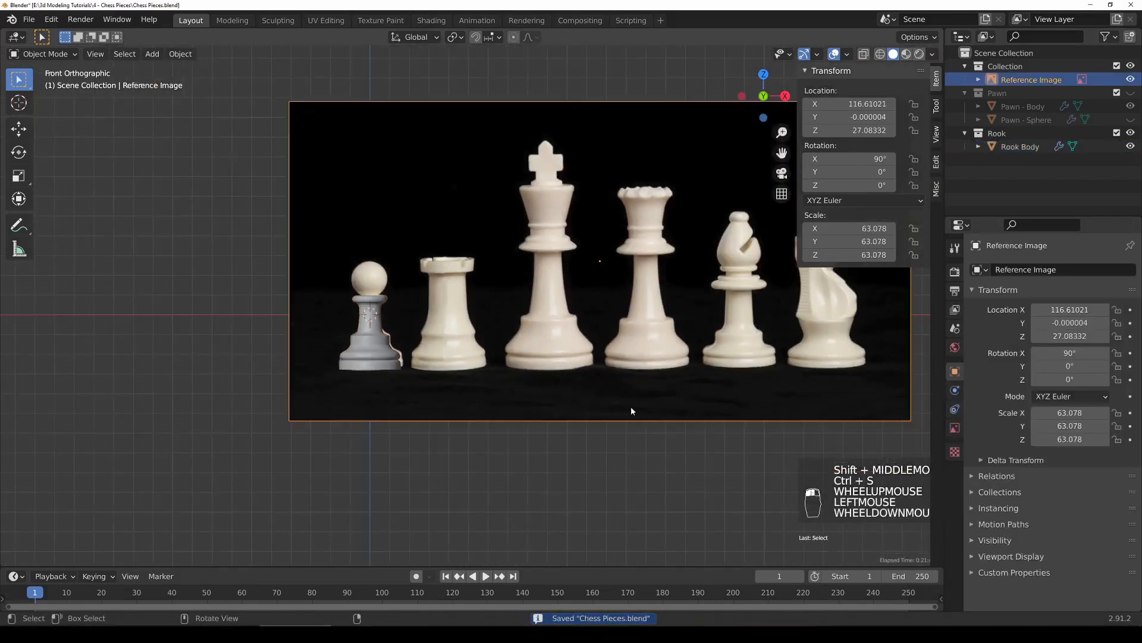
key(g)
key(x)
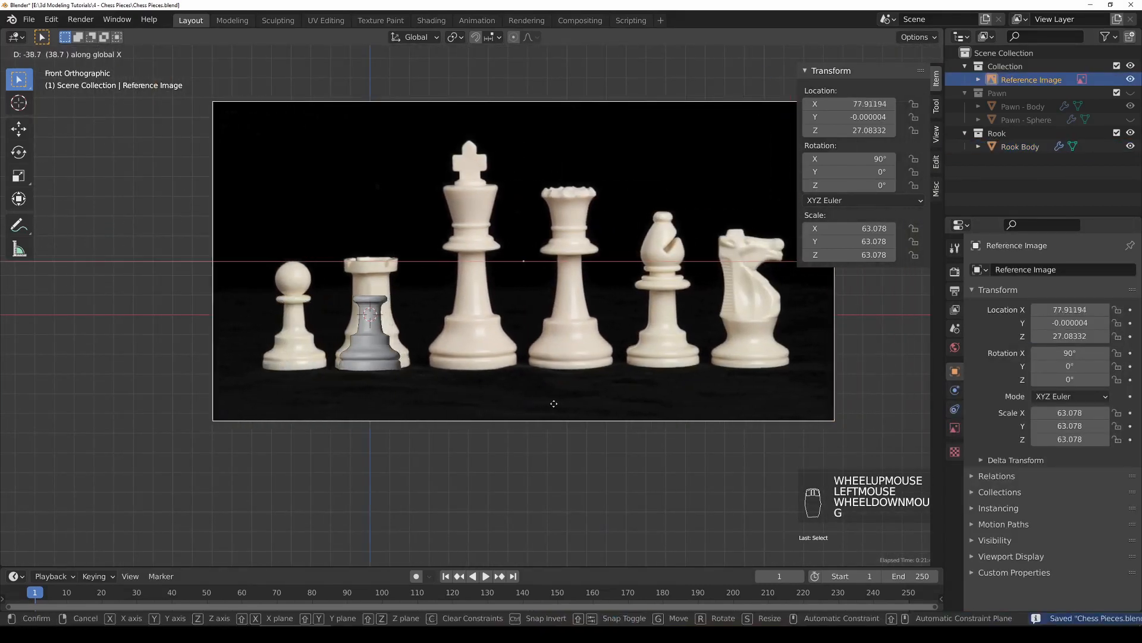
click(552, 408)
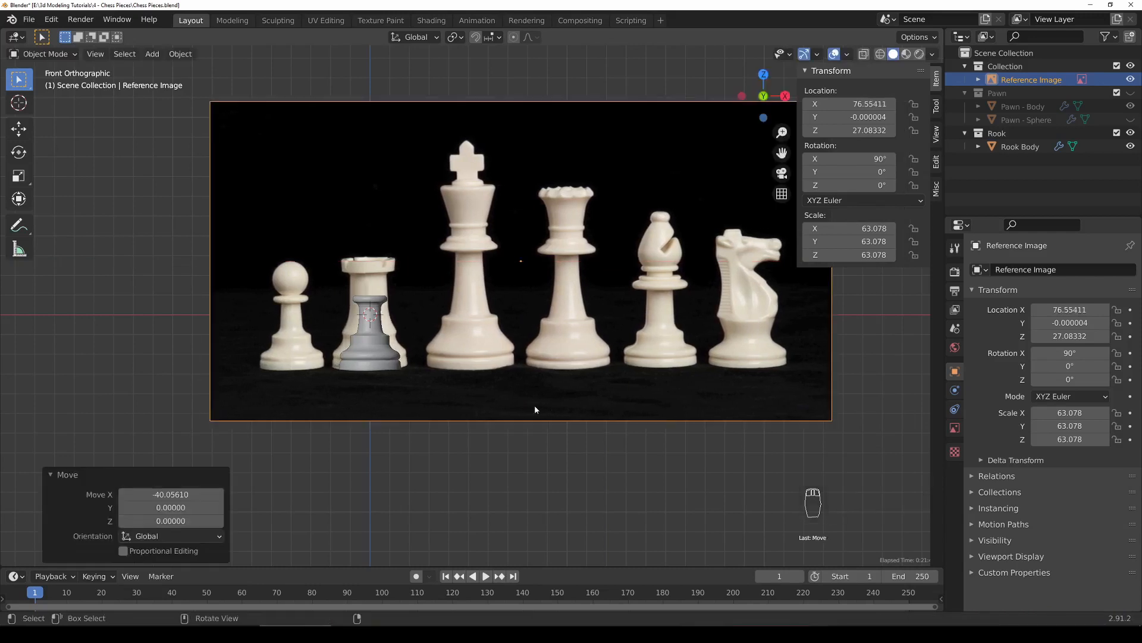
Scale Rook Body uniformly by about 1.25 to match the base width of the reference rook.
scroll(388, 338, up, 2)
click(380, 336)
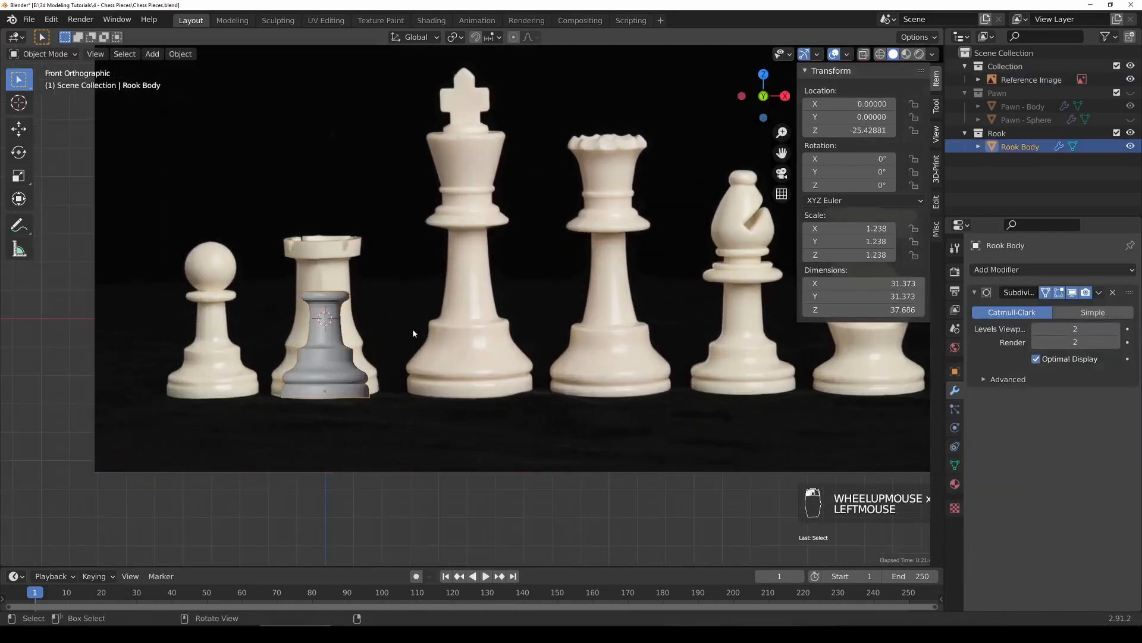
shift+middle_drag(396, 325, 444, 330)
scroll(477, 353, up, 1)
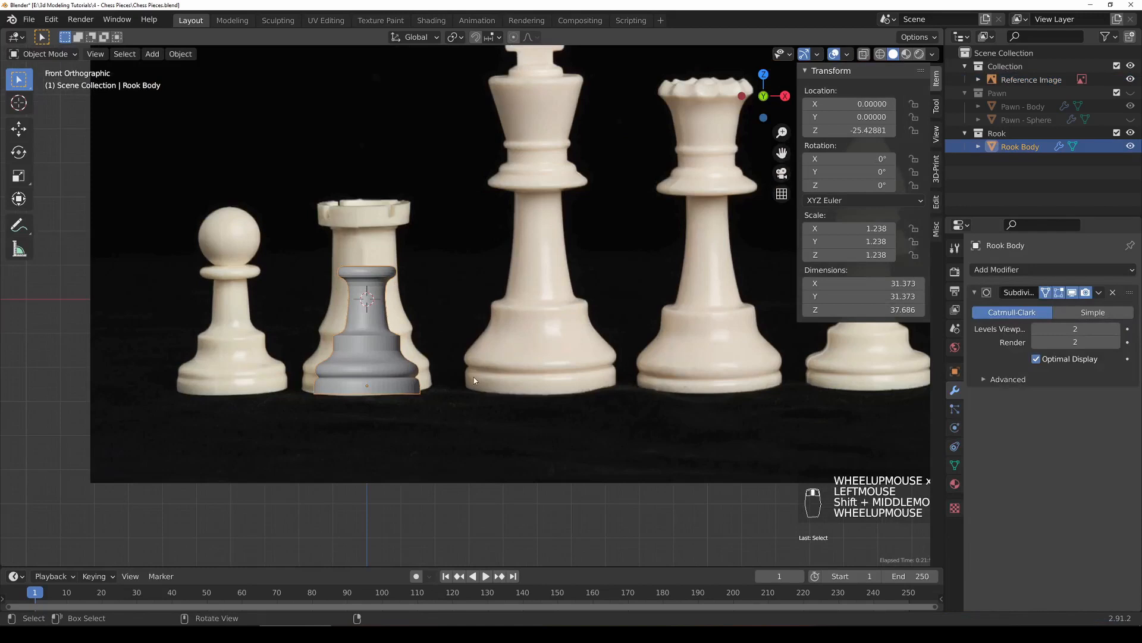
key(s)
key(s)
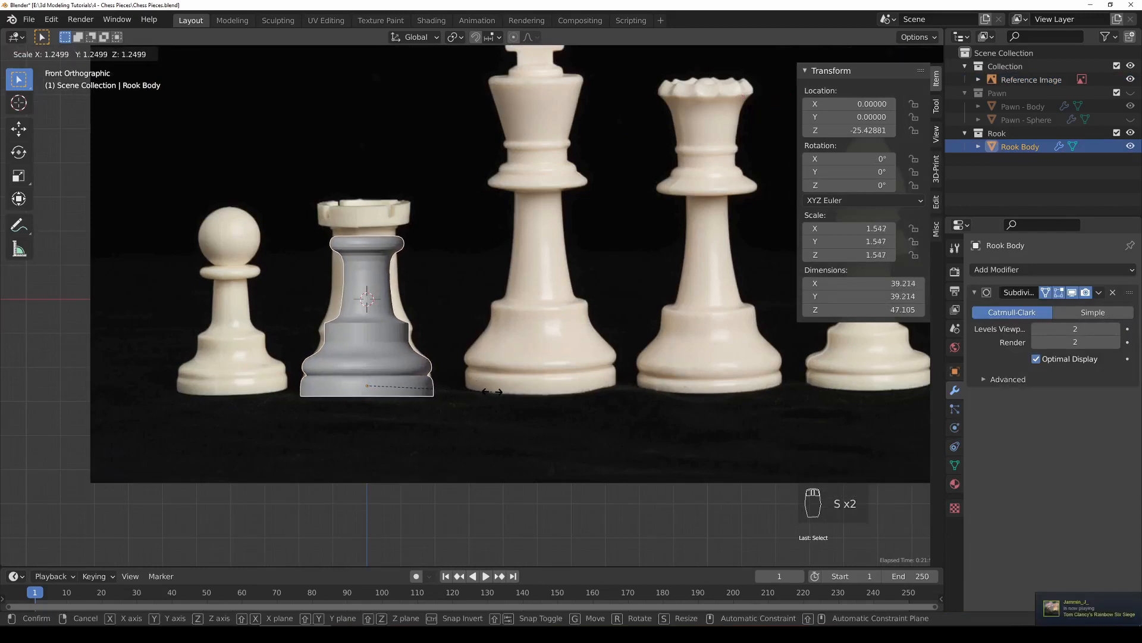
click(492, 392)
Enter Edit Mode on Rook Body and compare its edges with the reference rook.
scroll(491, 392, up, 2)
key(z)
key(z)
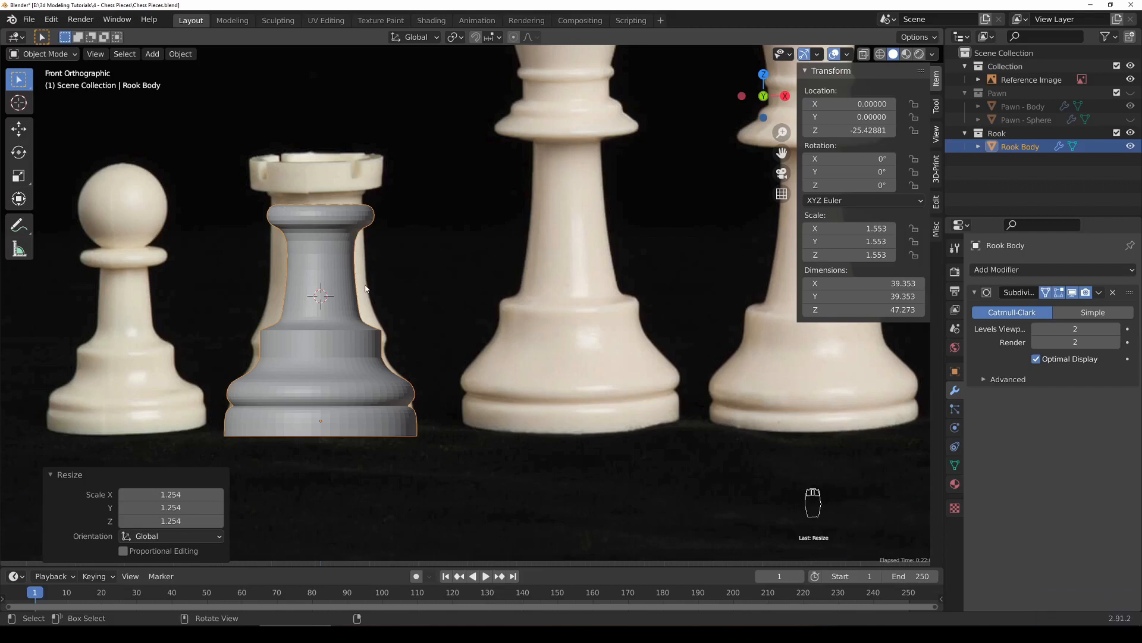
shift+middle_drag(365, 289, 402, 269)
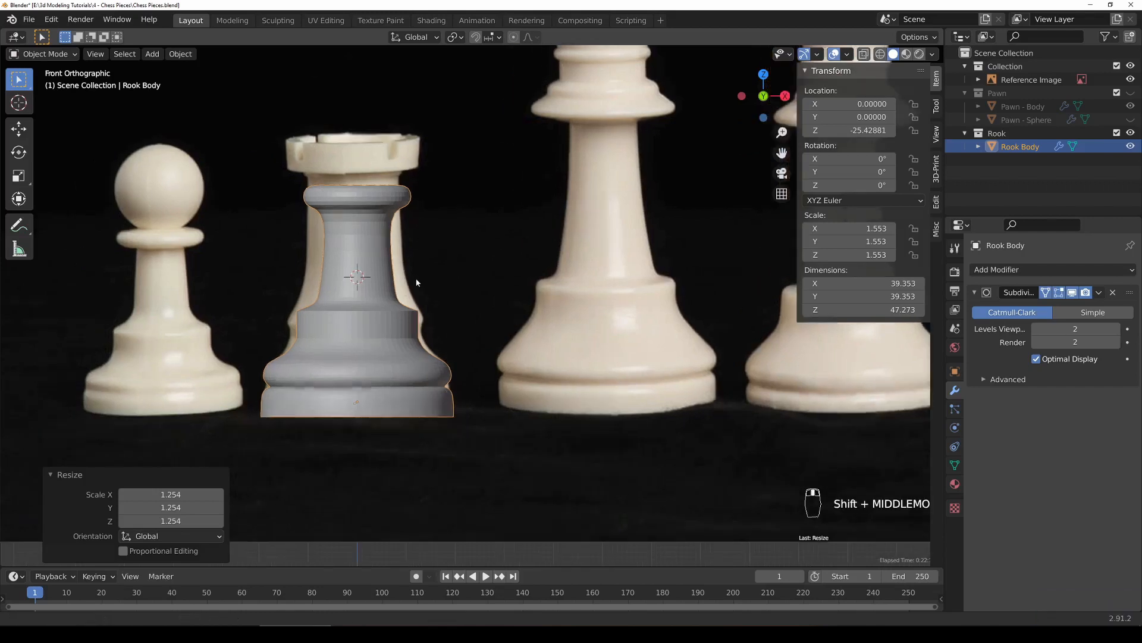
key(Tab)
scroll(364, 331, up, 2)
click(302, 342)
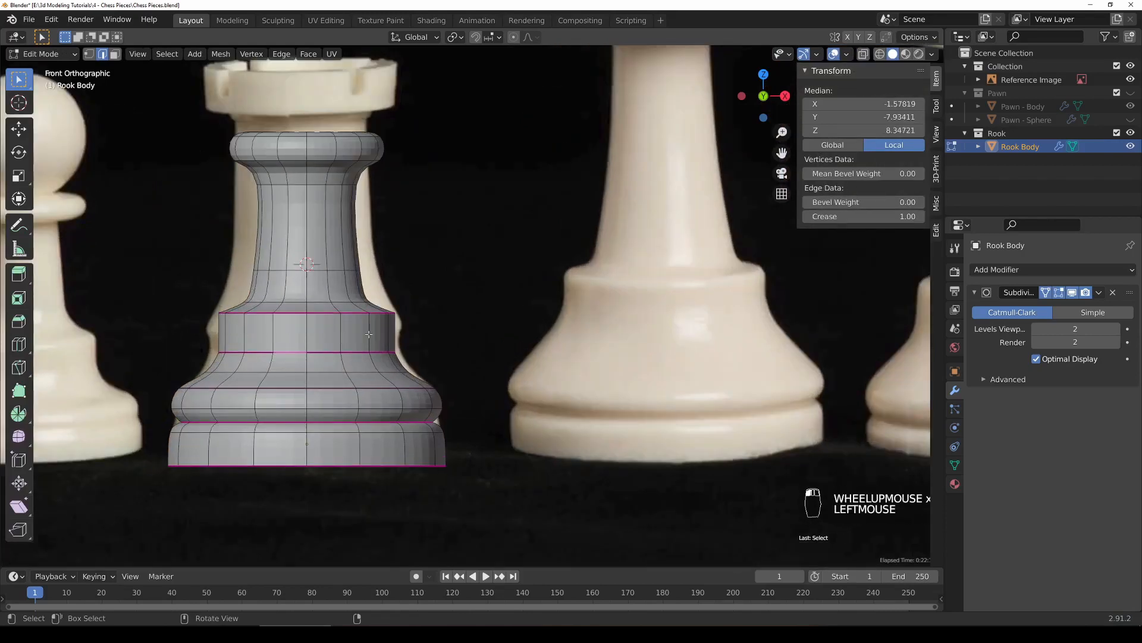
shift+middle_drag(356, 265, 513, 305)
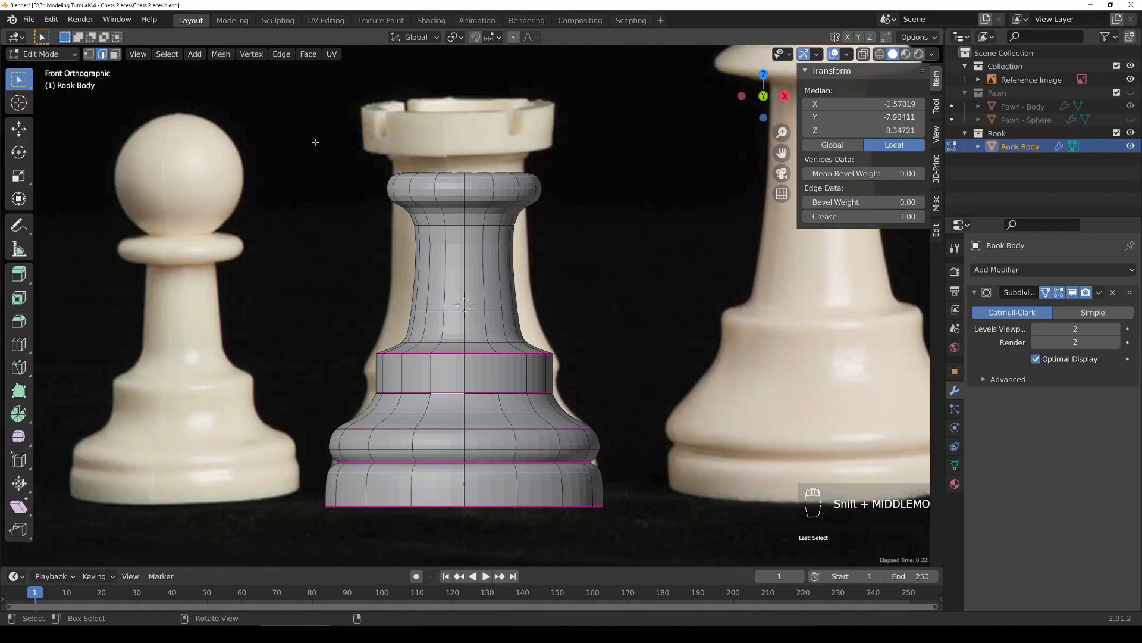
click(407, 357)
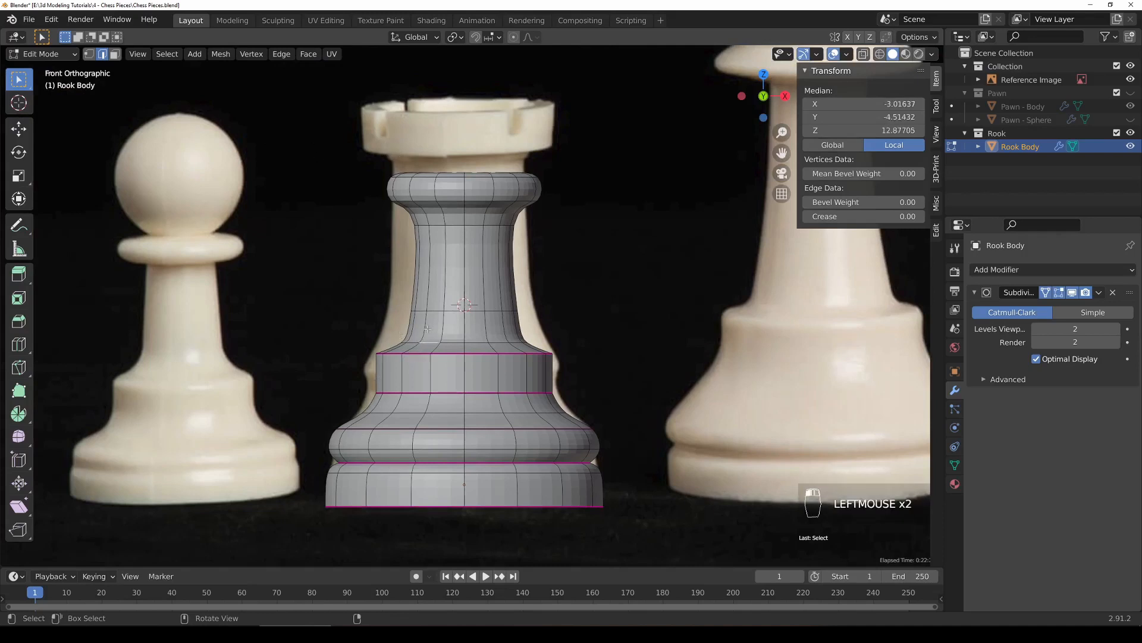
Show the mesh in wireframe, clear its selection and switch to face selection.
key(z)
key(a)
key(a)
key(a)
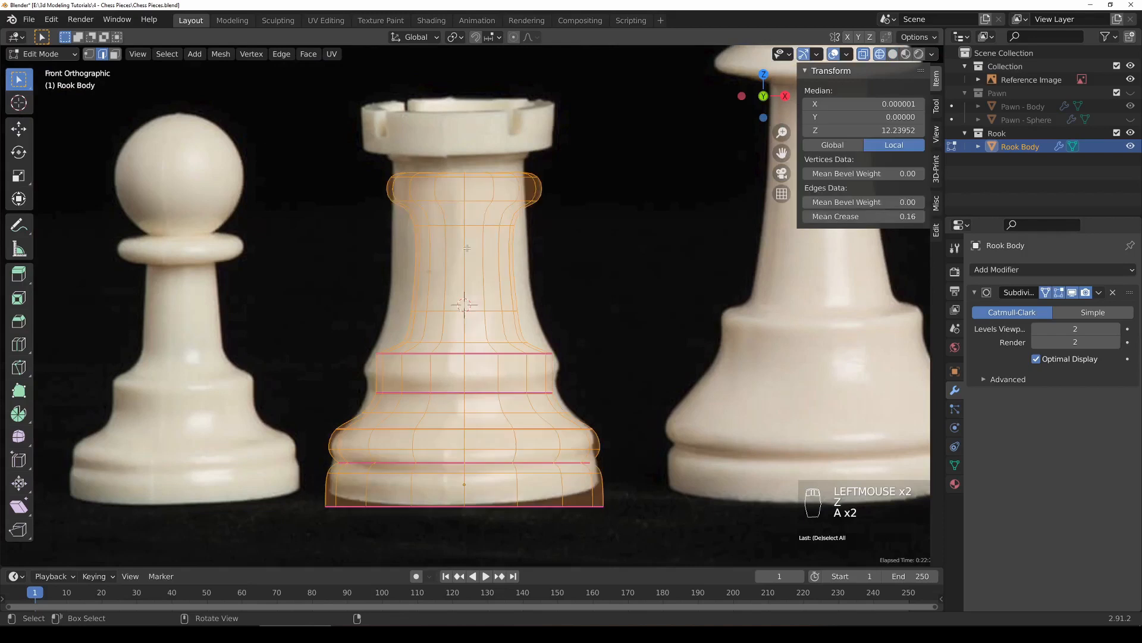
click(115, 55)
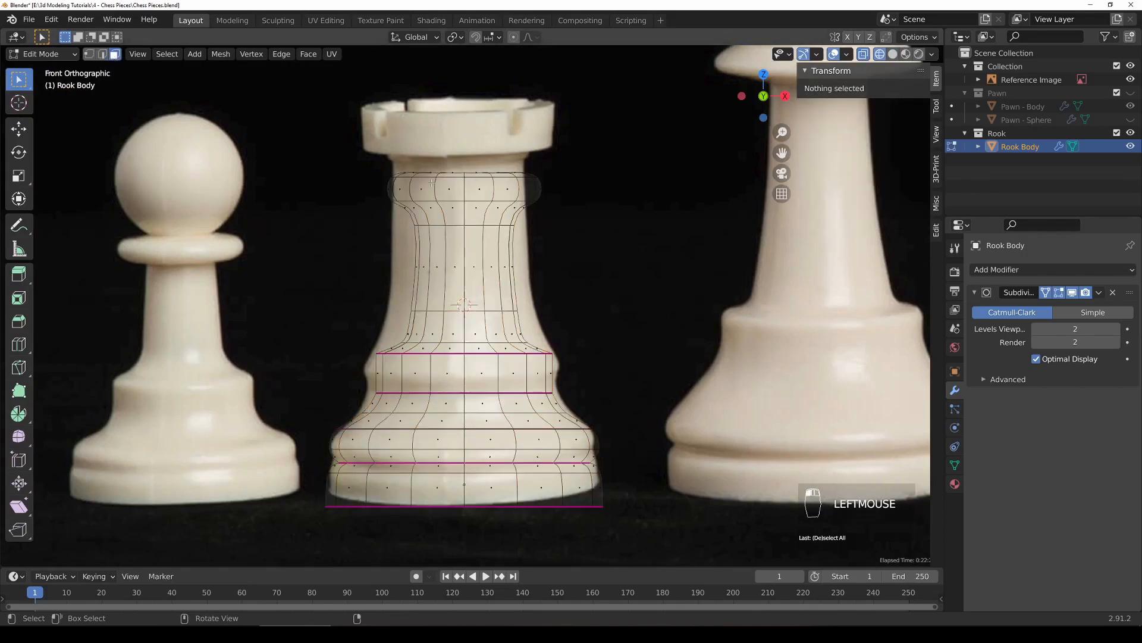
key(z)
middle_drag(432, 182, 406, 304)
alt+click(406, 304)
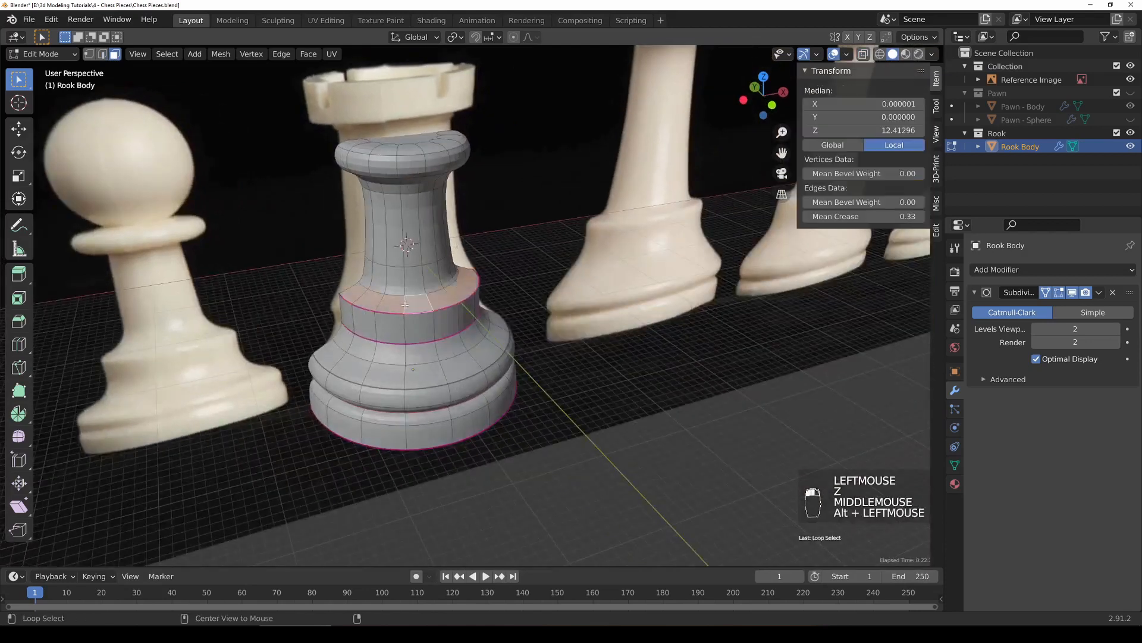
alt+shift+click(404, 280)
alt+shift+click(390, 250)
alt+shift+click(400, 180)
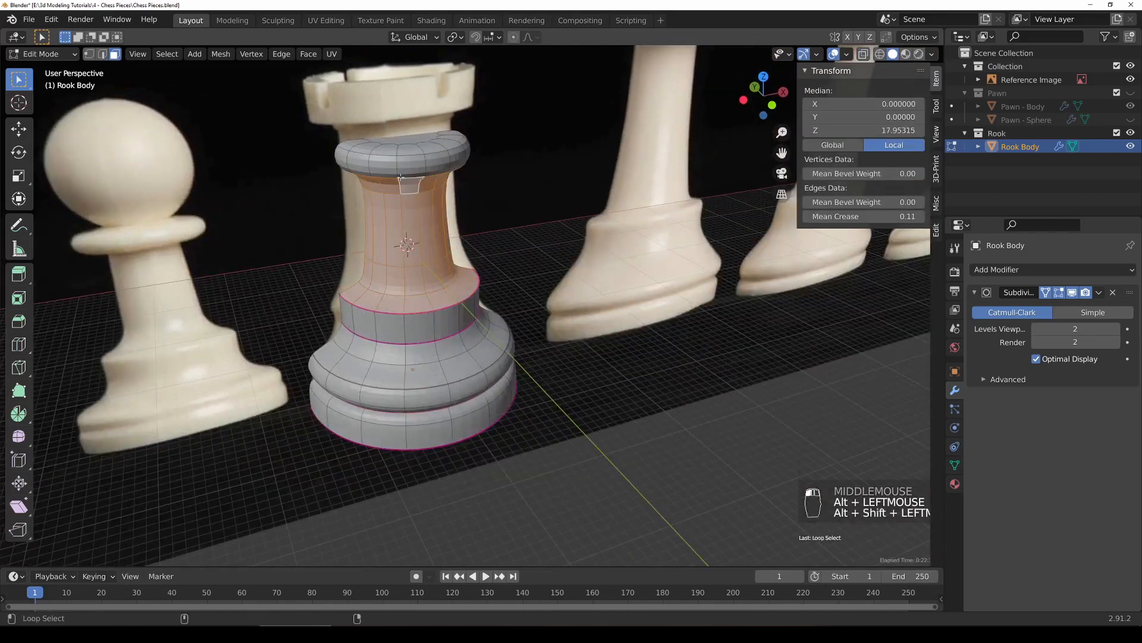
alt+shift+click(401, 170)
shift+click(414, 139)
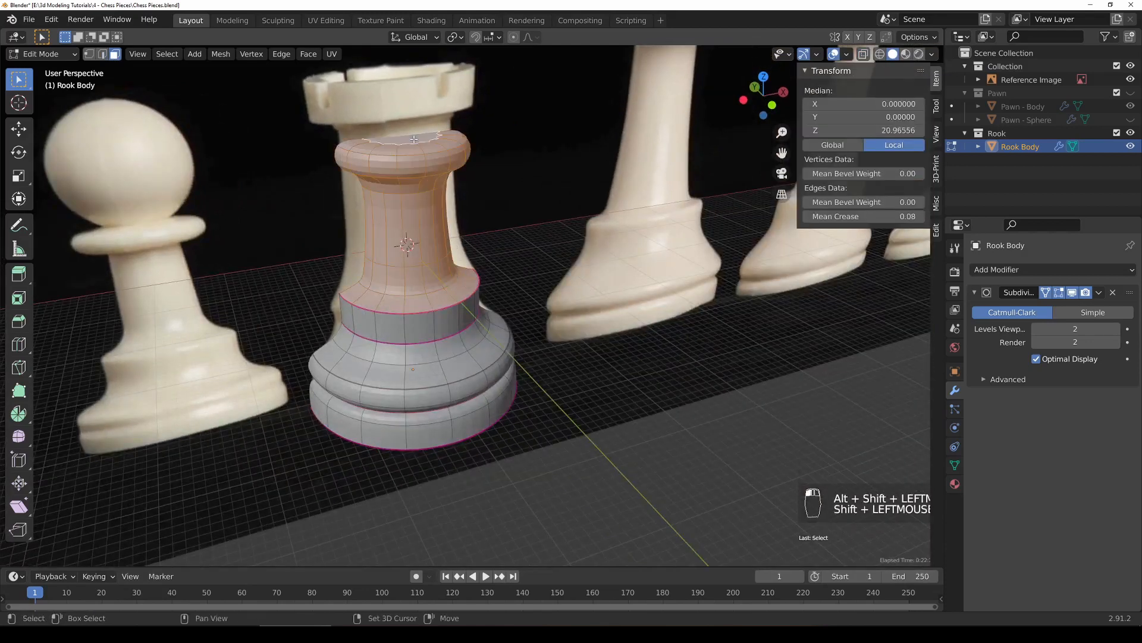
mouse_move(510, 272)
middle_down()
mouse_move(552, 314)
mouse_move(497, 308)
middle_up()
key(z)
key(z)
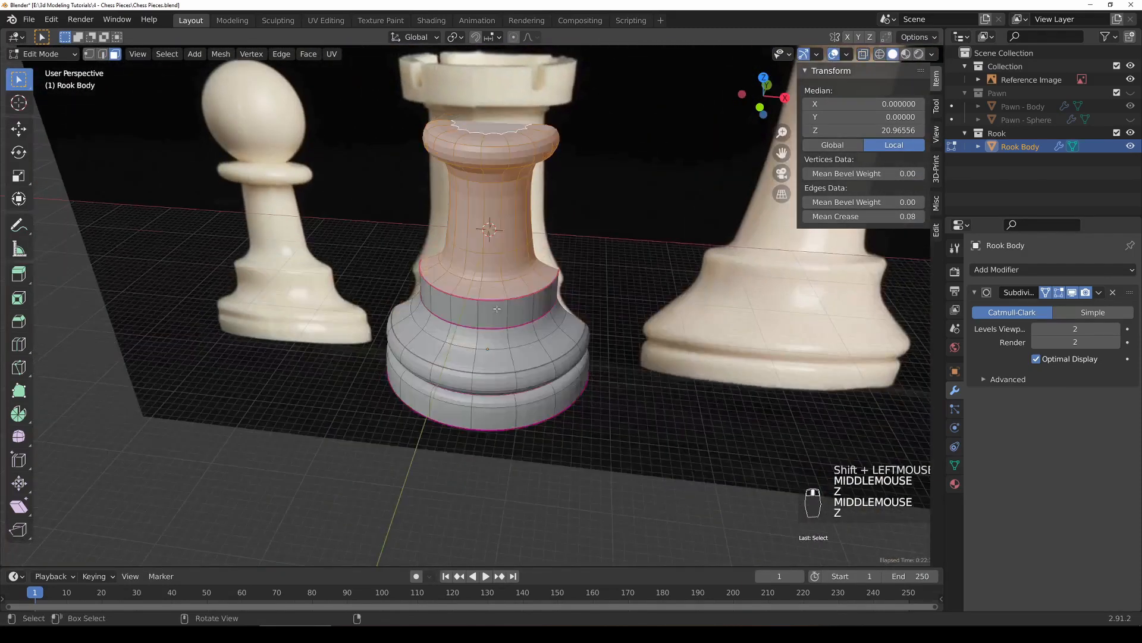
key(KP_1)
key(z)
key(z)
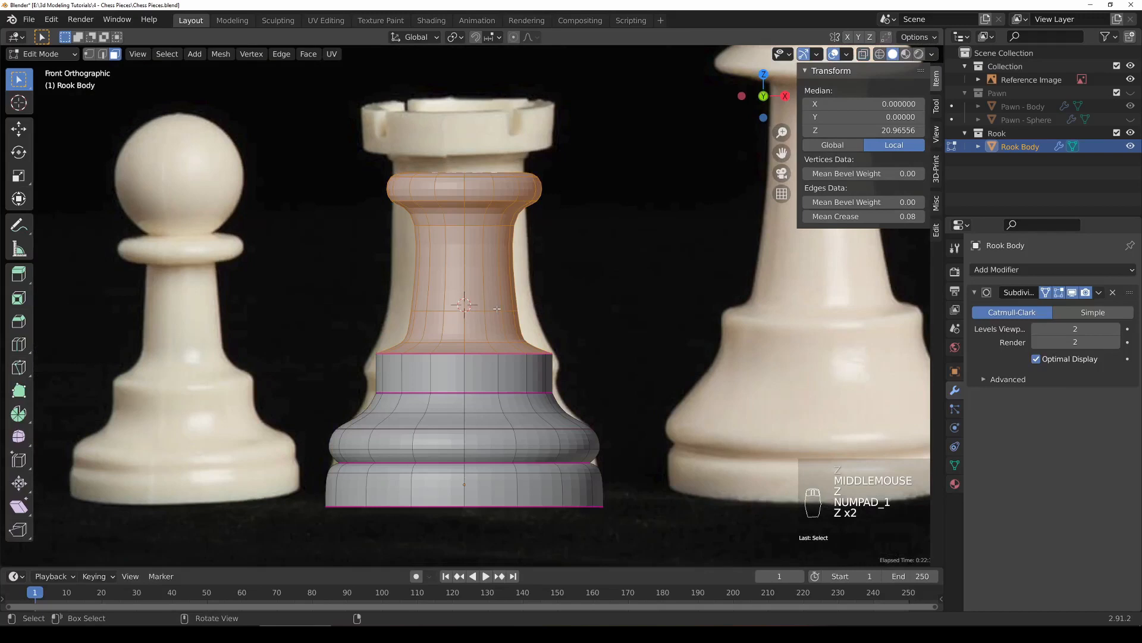
Delete the neck and collar faces above the upper creased band in wireframe view and fill the opening with a face.
key(z)
key(a)
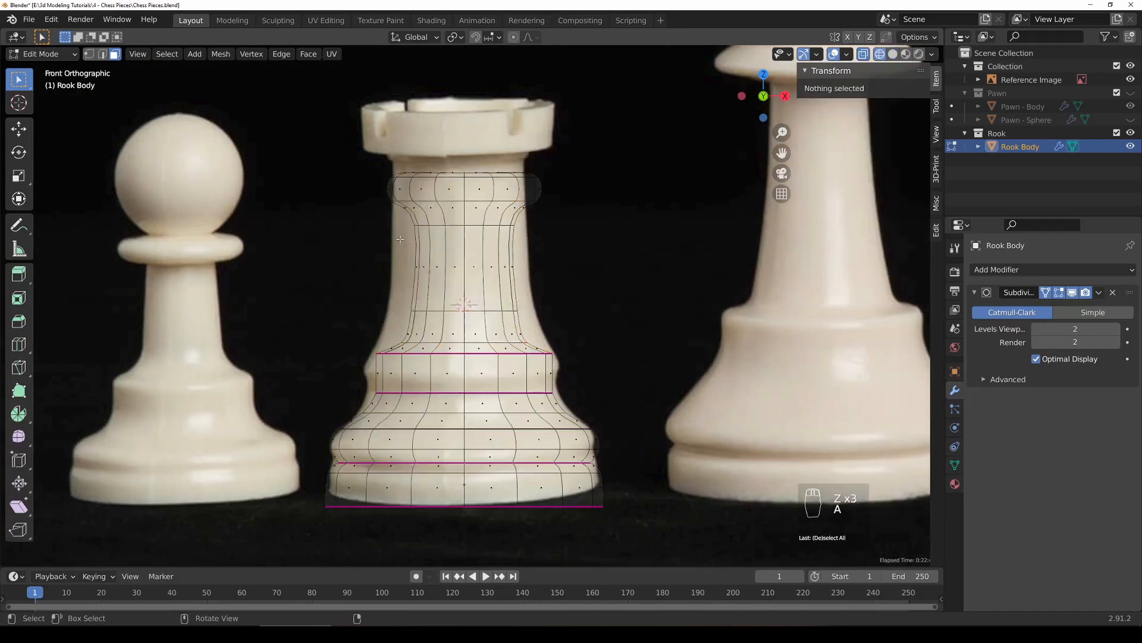
key(b)
drag(286, 124, 654, 345)
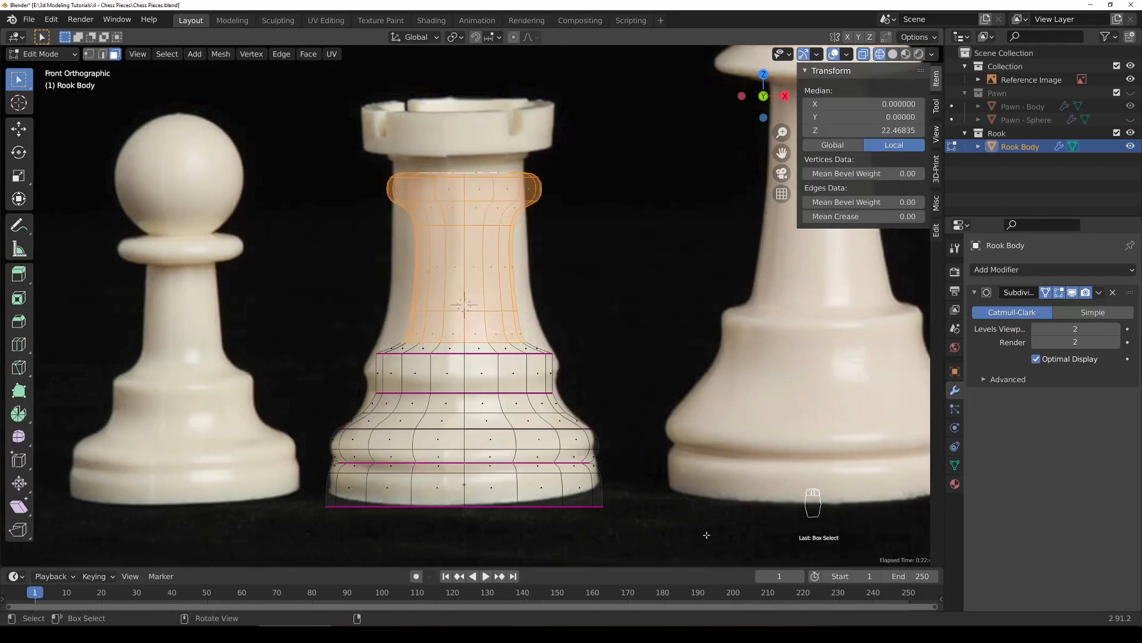
middle_drag(690, 391, 593, 367)
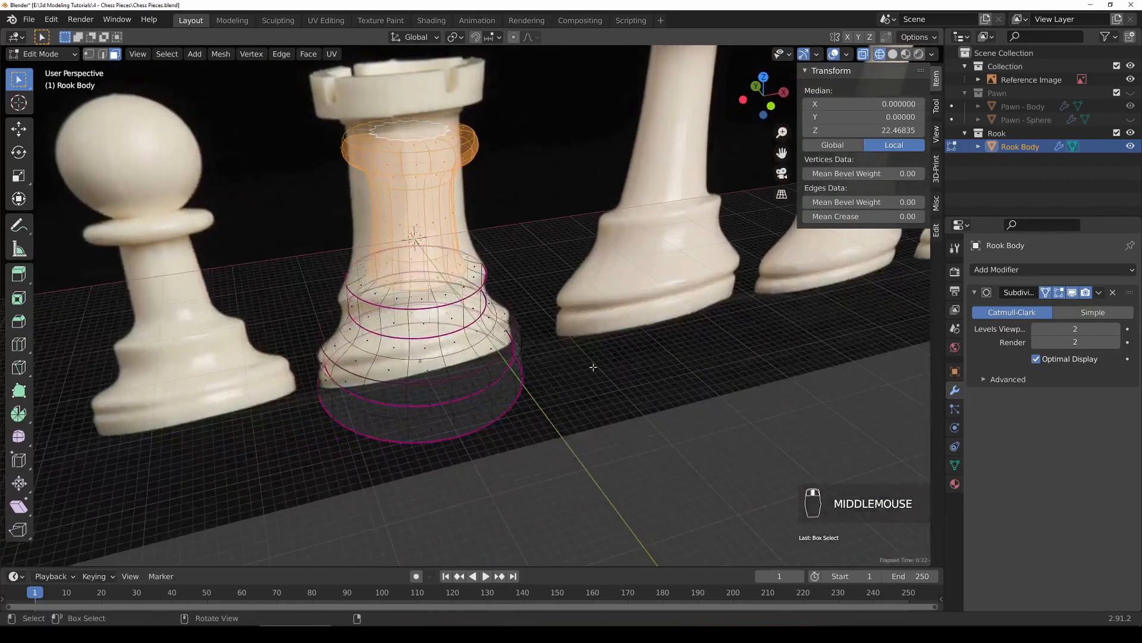
key(f)
key(z)
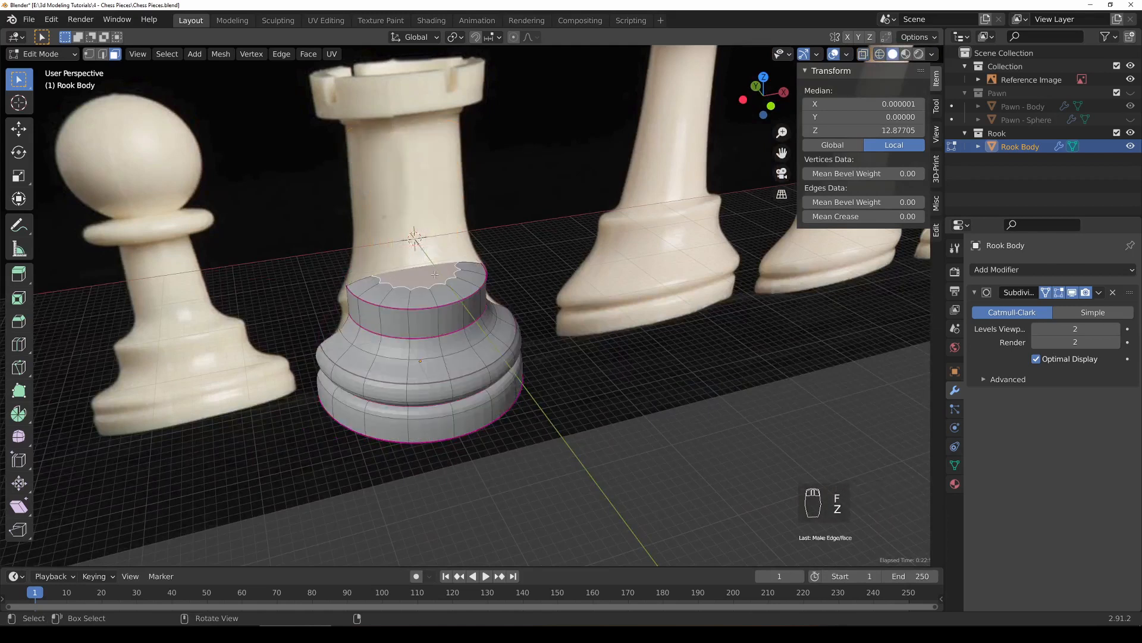
Scale the new top face by 1.462, raise it along Z to about 16.6, and shrink it by 0.860.
key(KP_1)
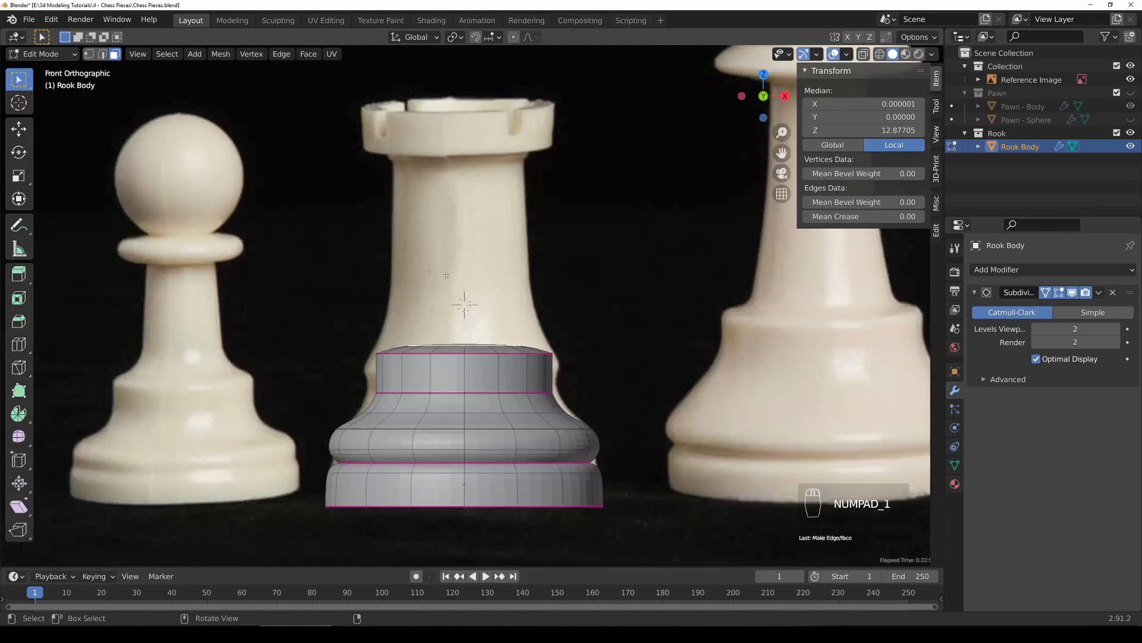
scroll(512, 325, up, 3)
shift+middle_drag(546, 315, 462, 330)
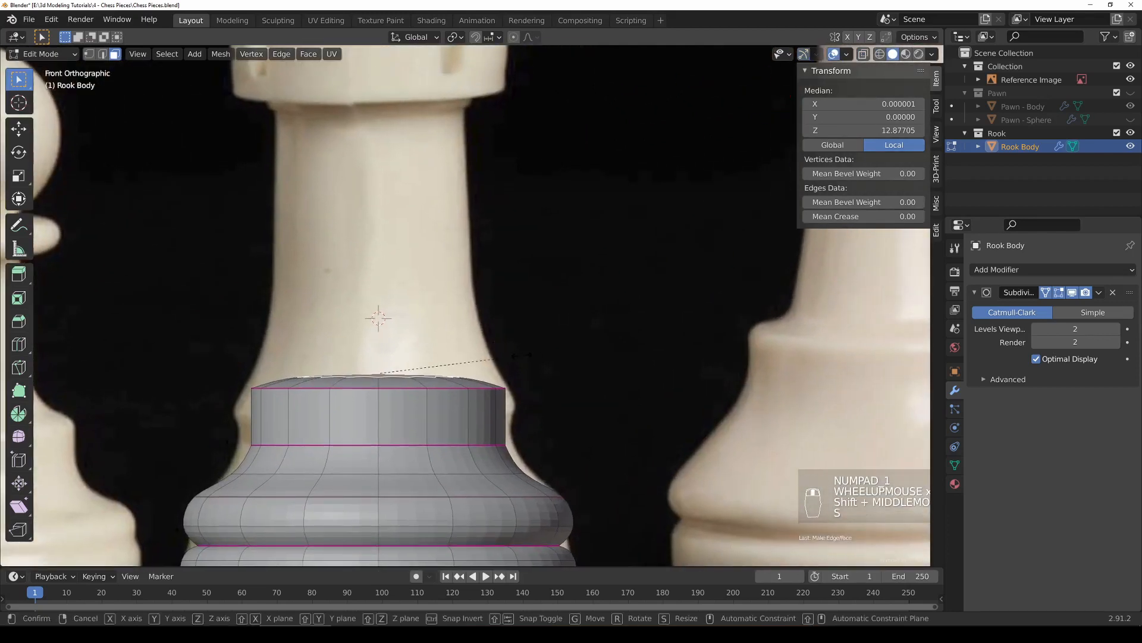
key(s)
click(587, 359)
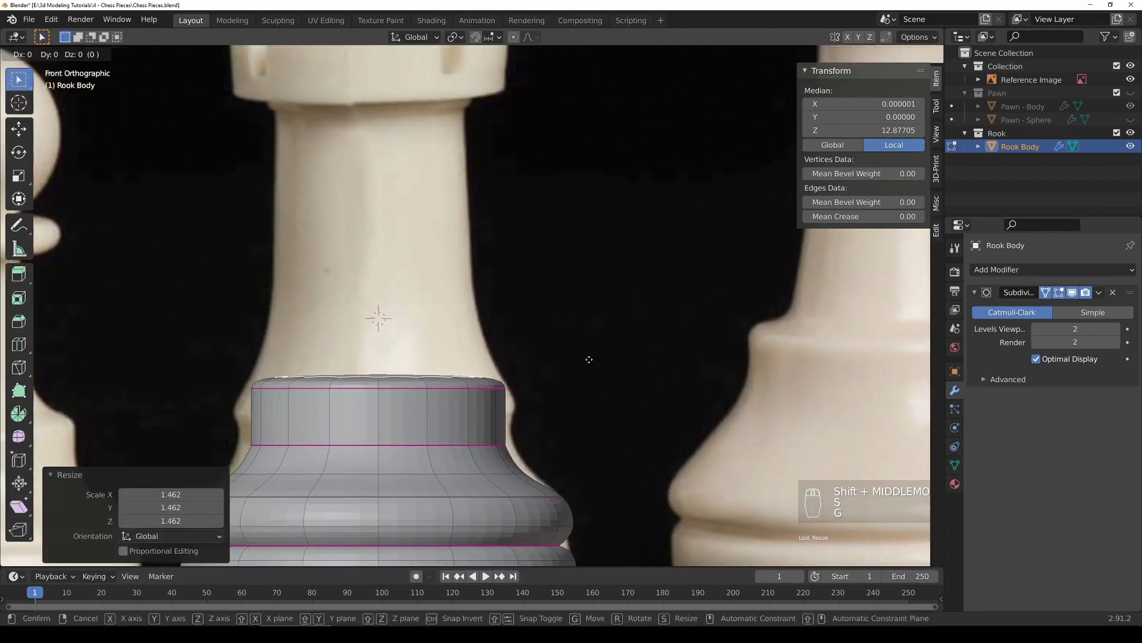
key(g)
key(z)
click(607, 308)
key(s)
click(581, 311)
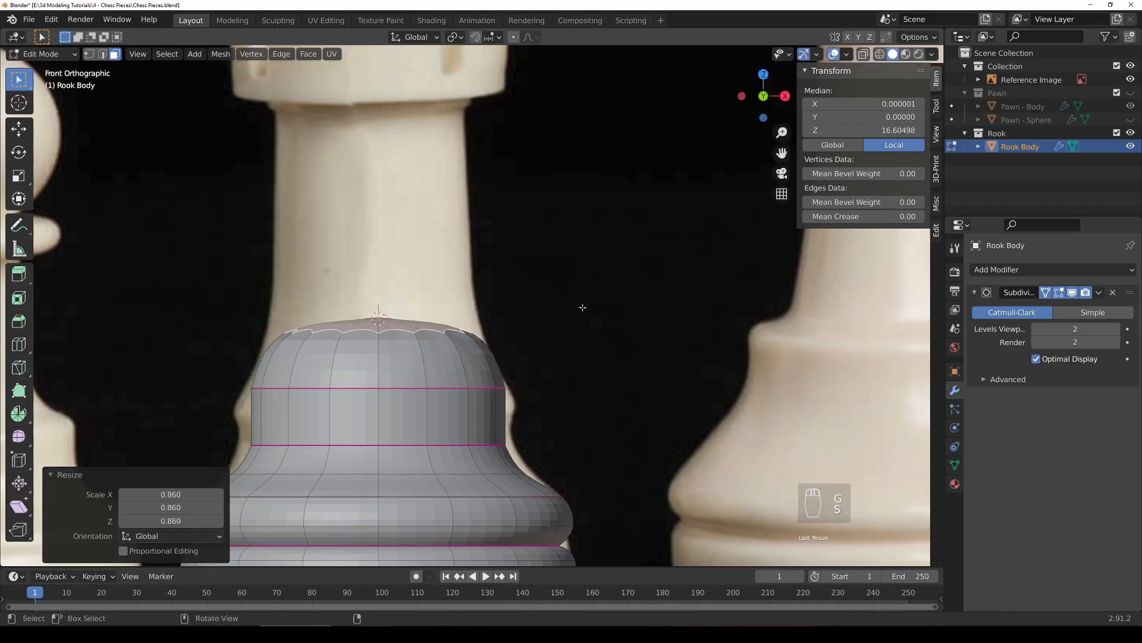
Extrude the top face upward about 25.4 to form the shaft and set its edges' Mean Crease to 1.00.
shift+middle_drag(581, 311, 615, 365)
key(e)
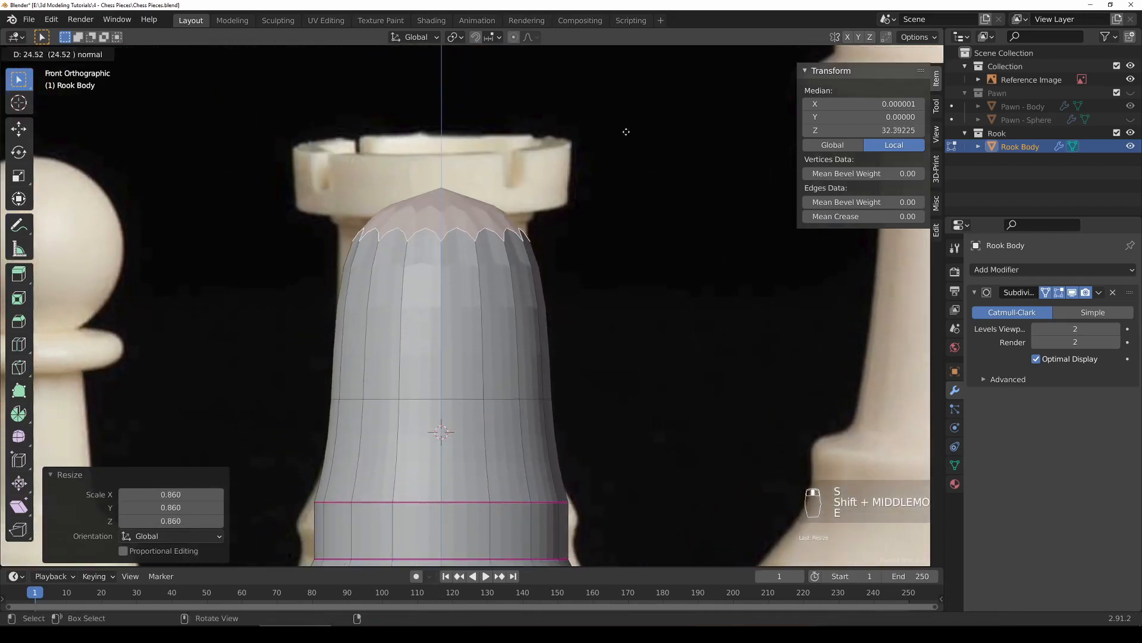
click(628, 132)
drag(862, 217, 920, 216)
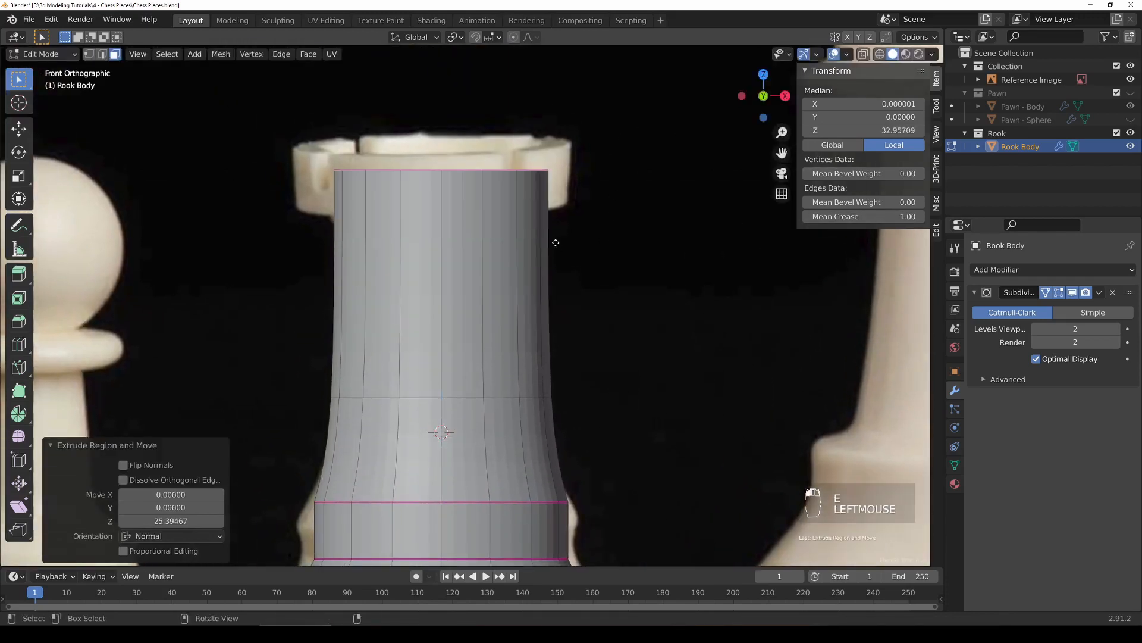
Lower the shaft's top face along Z to about 29.08, under the reference crown, and scale it to about 0.87.
key(g)
key(z)
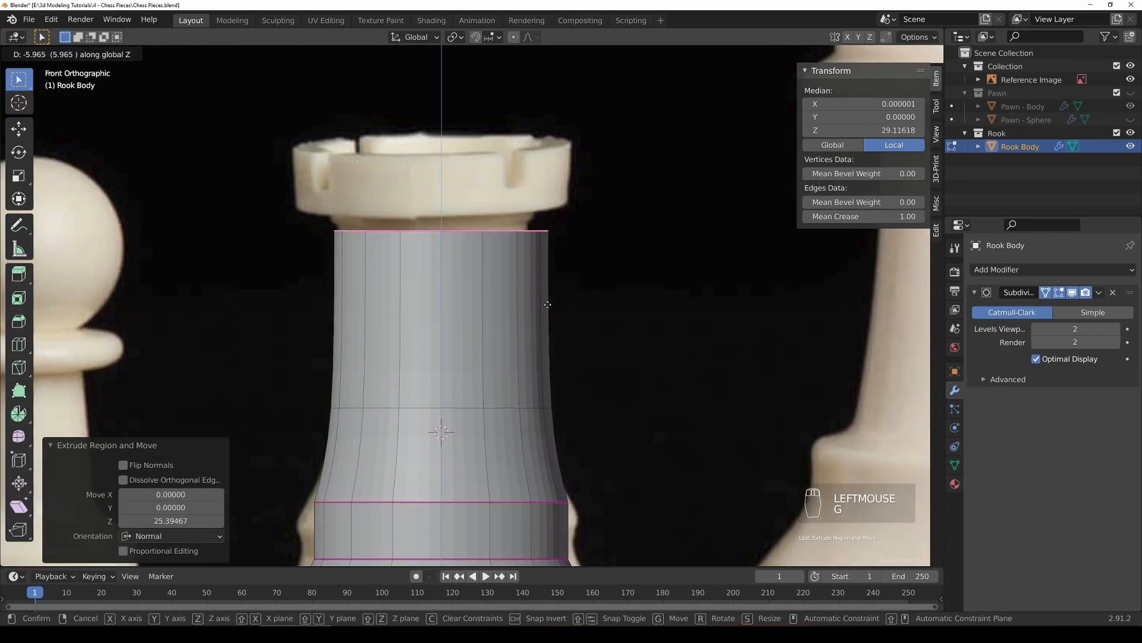
click(543, 308)
scroll(554, 306, up, 1)
key(g)
key(z)
click(555, 301)
key(s)
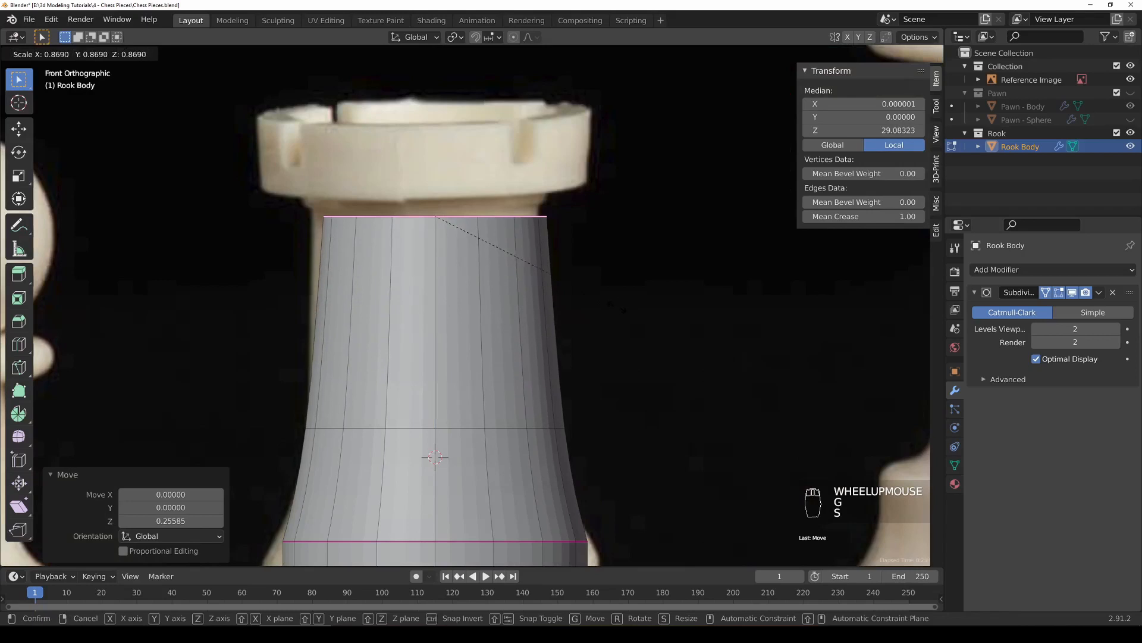
click(545, 274)
In wireframe view with edge selection, lower the horizontal edge loop in the middle of the shaft along Z to follow the reference.
scroll(614, 306, down, 4)
shift+middle_drag(587, 335, 568, 235)
key(z)
scroll(466, 304, up, 2)
alt+click(445, 245)
click(103, 53)
alt+click(460, 247)
key(g)
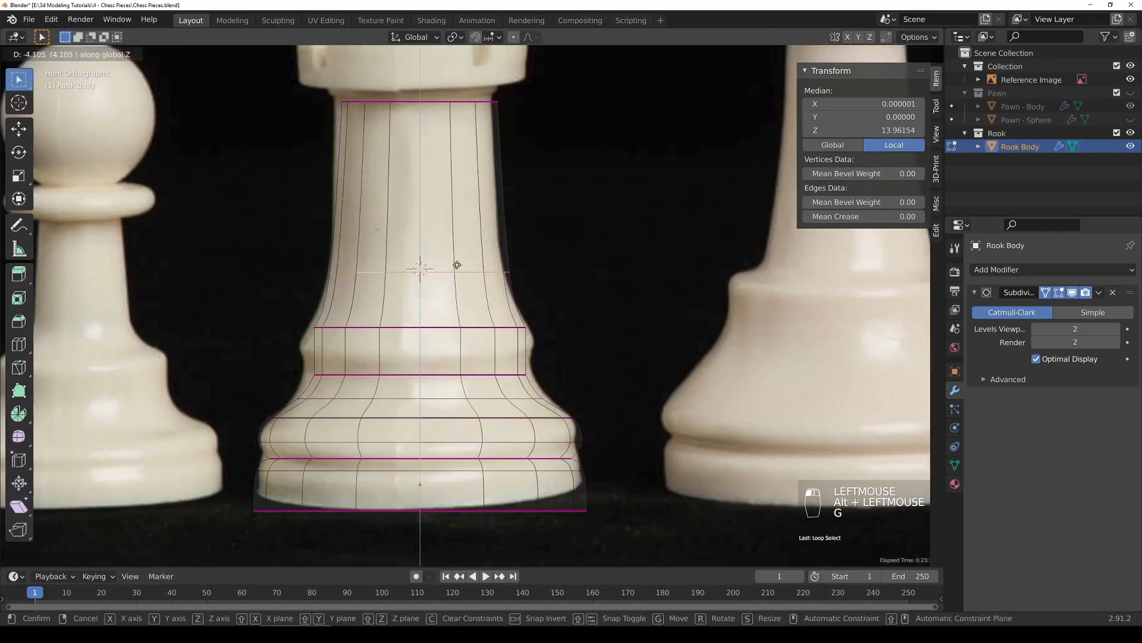
click(455, 256)
Scale the upper creased edge loop of the base band by 1.092 and move it down about 1.74 along Z.
alt+click(488, 328)
key(s)
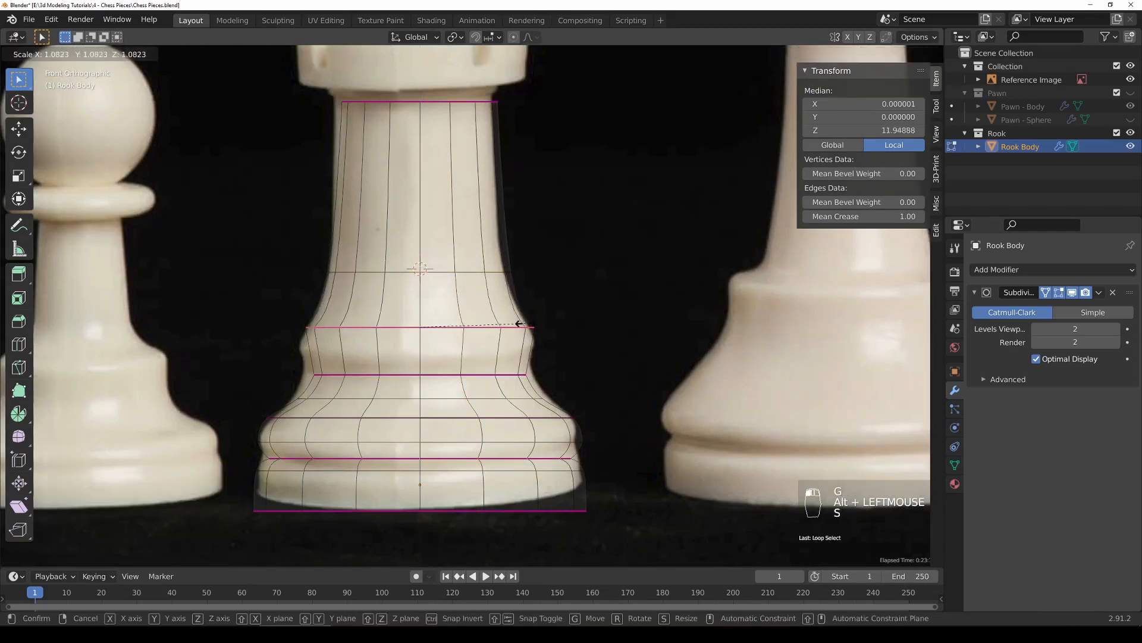
click(526, 325)
key(g)
key(z)
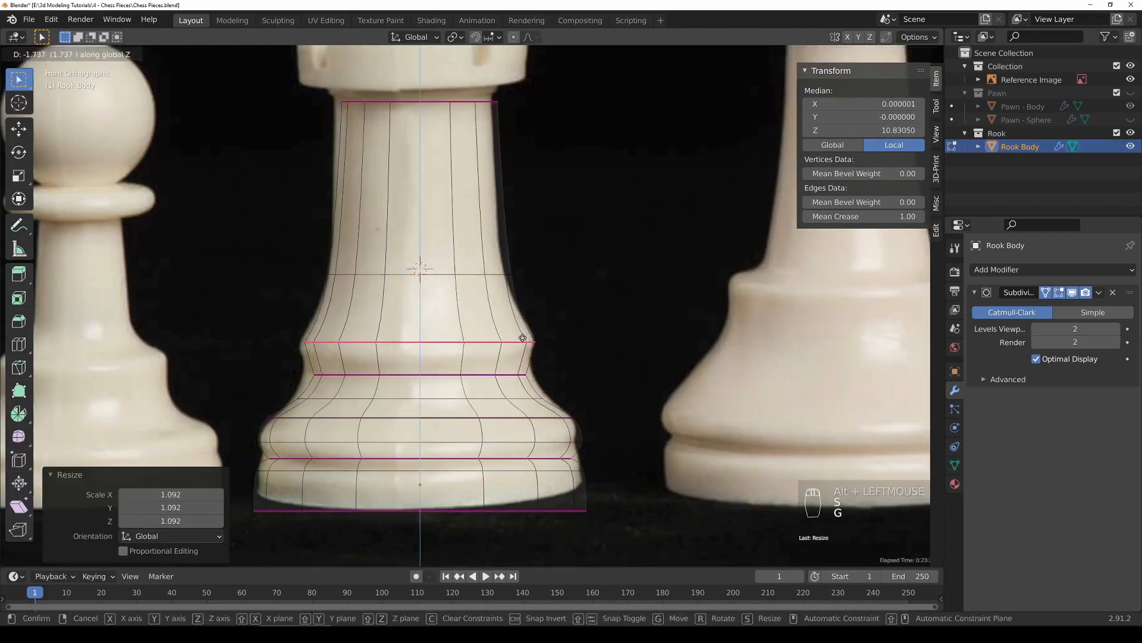
click(588, 338)
Return to solid shading and Object Mode, check the rook body against the reference, and save the file.
key(alt+z)
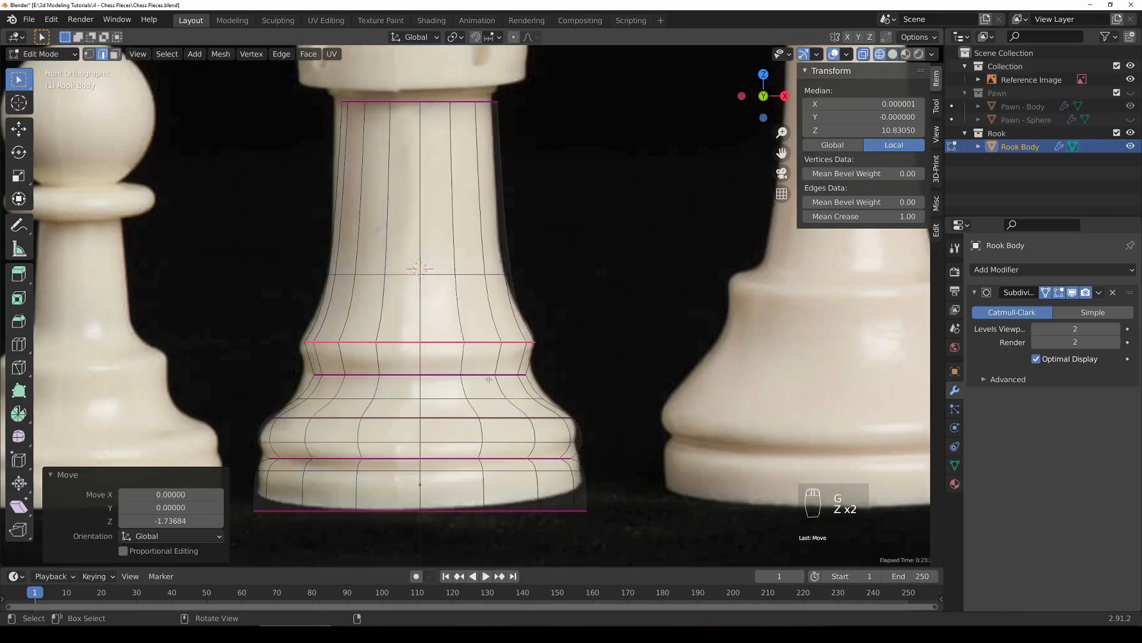
alt+click(421, 375)
key(z)
scroll(513, 364, down, 3)
key(Tab)
middle_drag(513, 366, 438, 361)
key(KP_1)
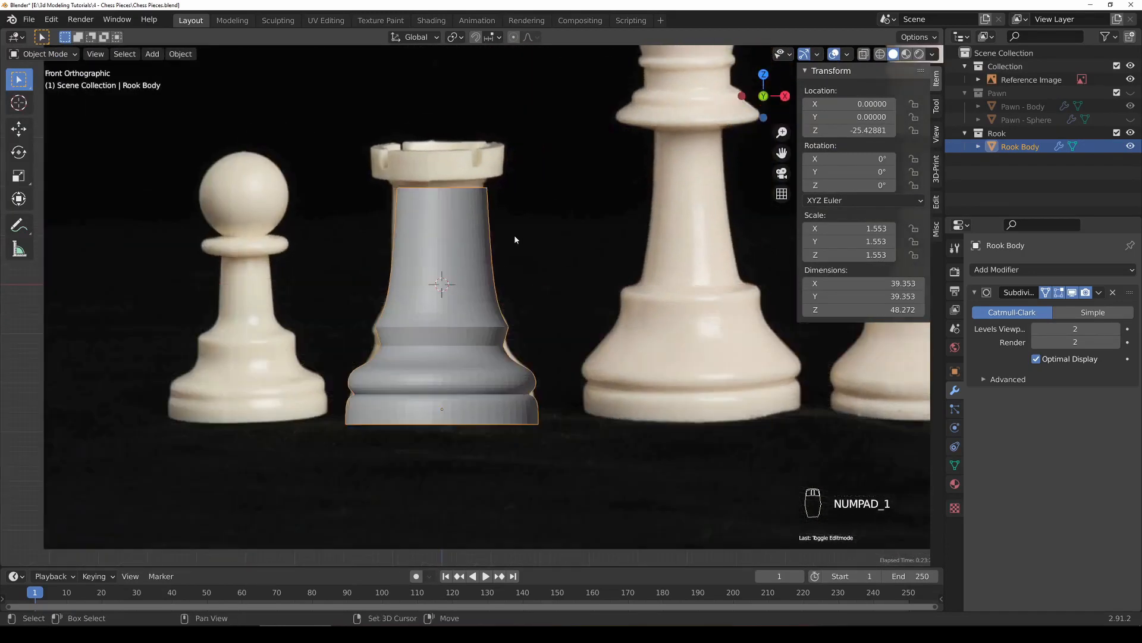
shift+middle_drag(515, 239, 503, 314)
key(ctrl+s)
Select the shaft's top rim in wireframe Edit Mode, extrude it in place and scale the extrusion outward by 1.362.
scroll(503, 314, up, 3)
key(Tab)
key(z)
key(a)
key(a)
key(a)
key(a)
key(b)
drag(292, 245, 533, 282)
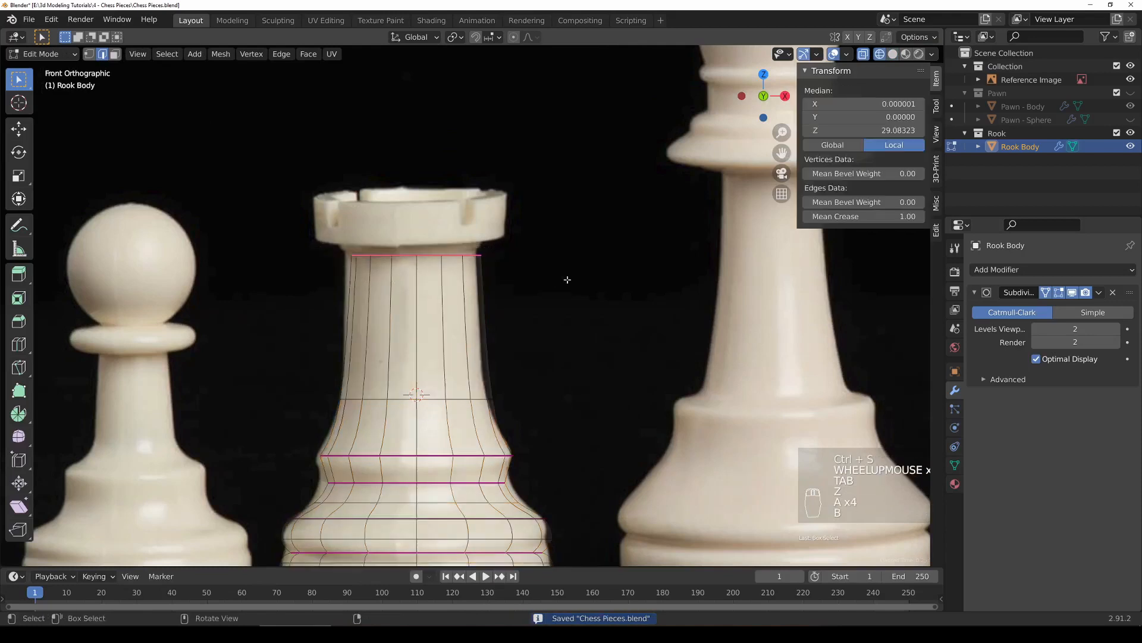
scroll(567, 279, up, 2)
key(e)
key(e)
key(e)
key(s)
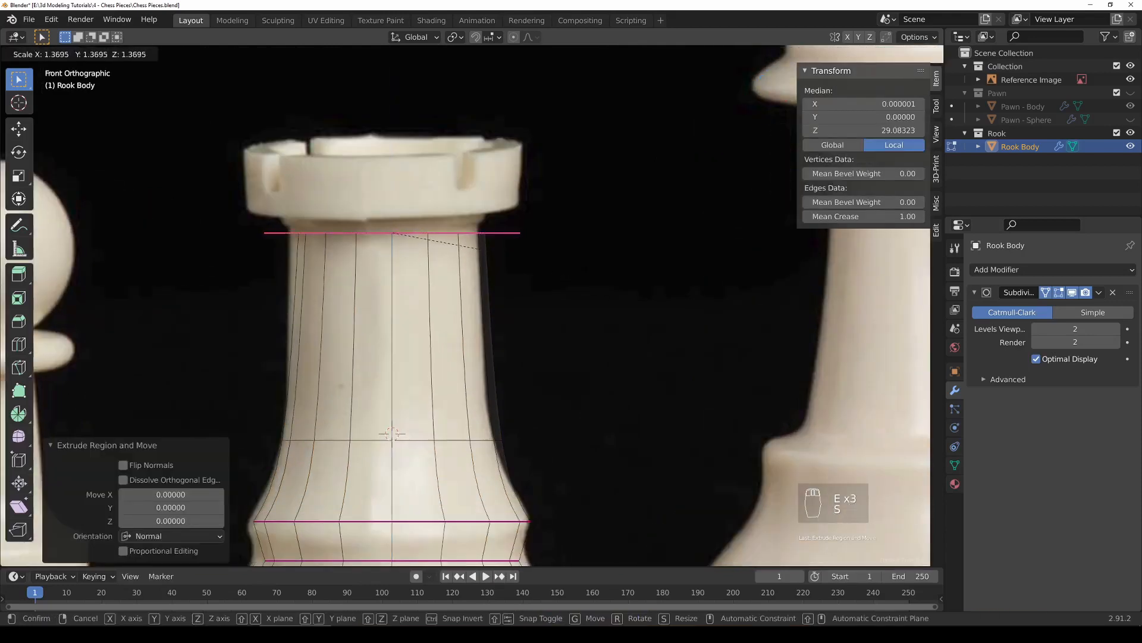
click(583, 261)
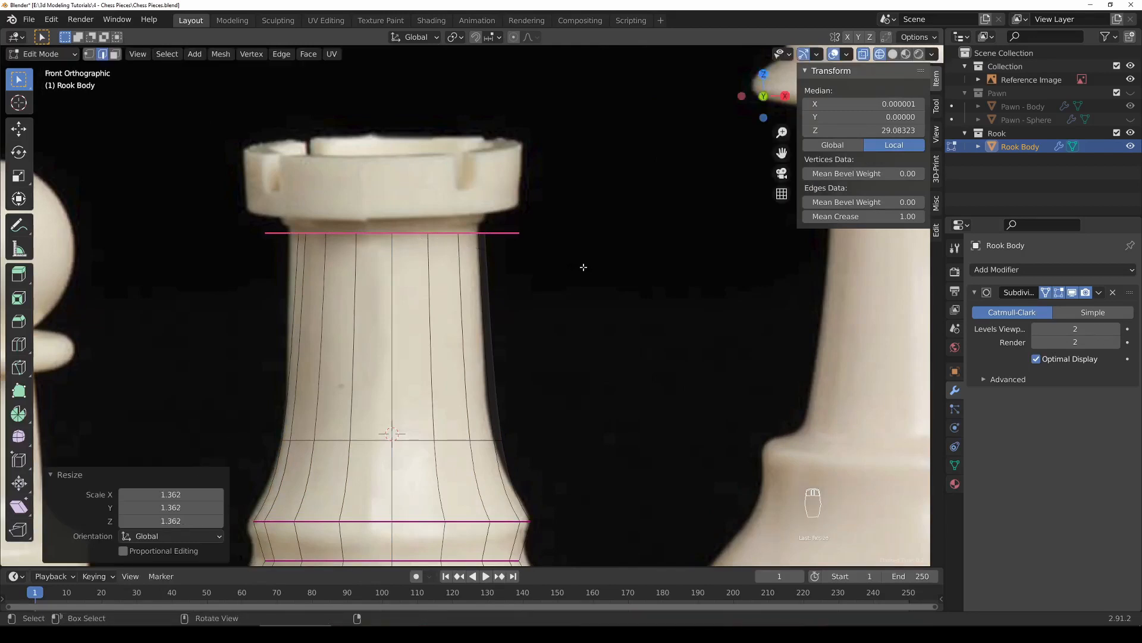
Extrude the widened rim upward about 5.92 to form the crown's outer wall and view it from above in solid shading.
key(e)
key(z)
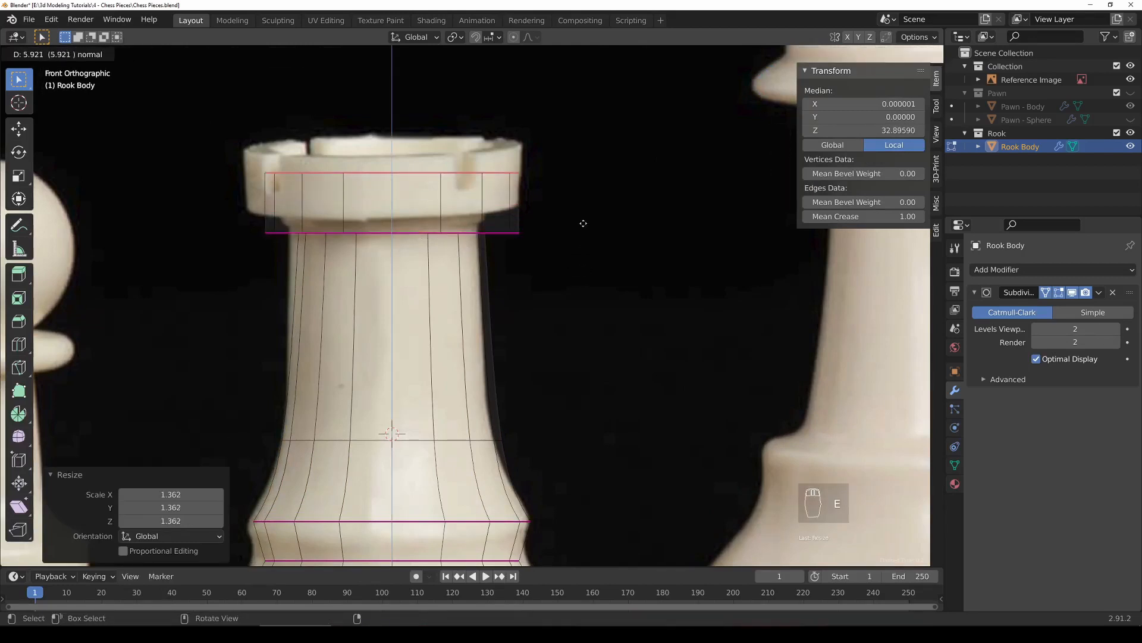
click(582, 232)
middle_drag(581, 230, 565, 286)
shift+middle_drag(568, 268, 584, 339)
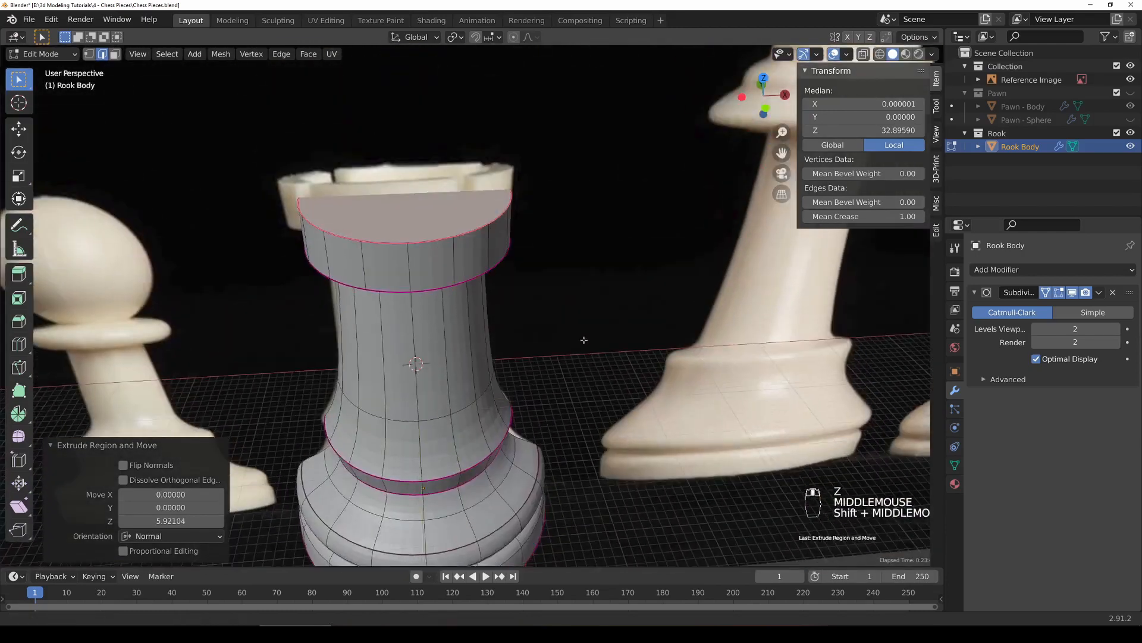
middle_drag(523, 286, 490, 329)
middle_drag(451, 283, 451, 218)
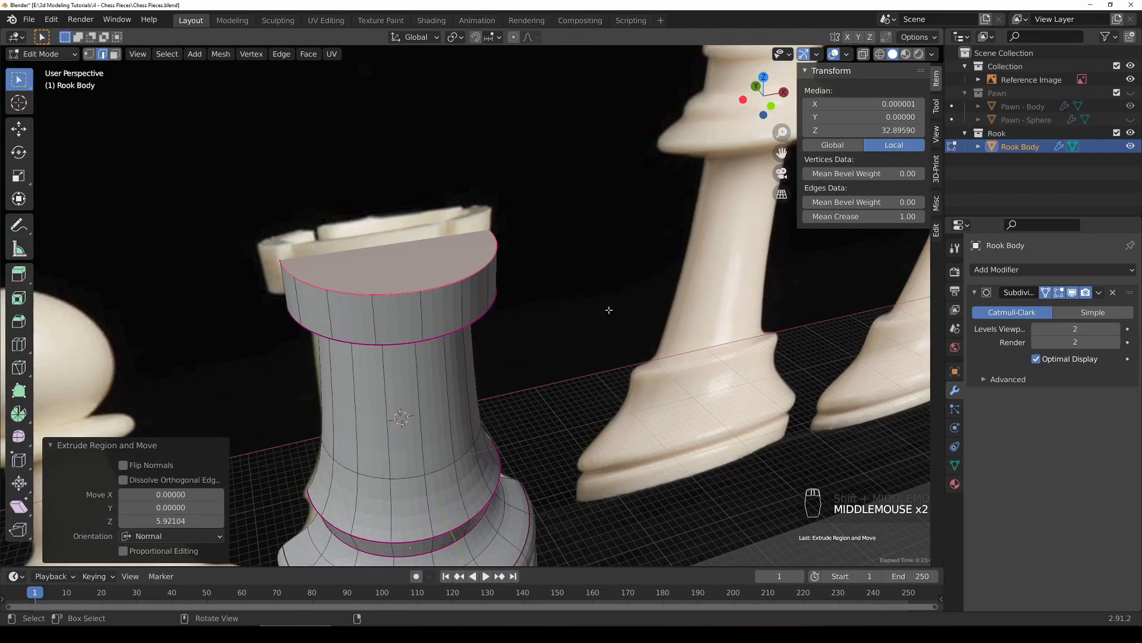
Extrude the crown's top face in place and scale it inward by 0.778 to form the rim.
key(e)
key(e)
key(e)
key(s)
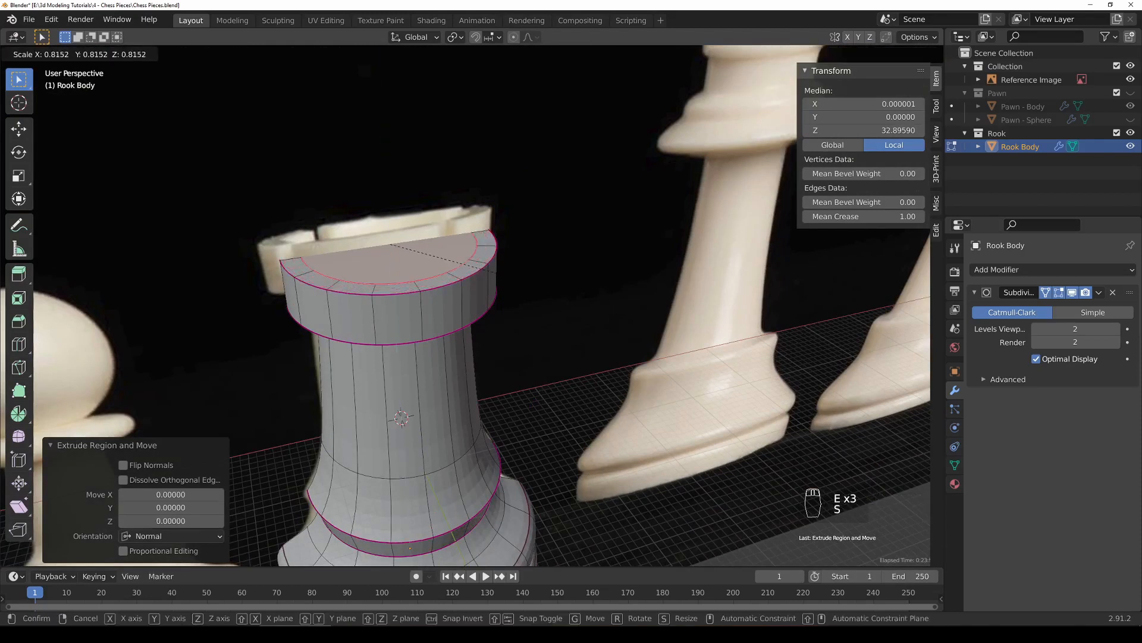
click(566, 293)
Extrude the inner top face downward to hollow the crown, return to Object Mode and save the file.
key(e)
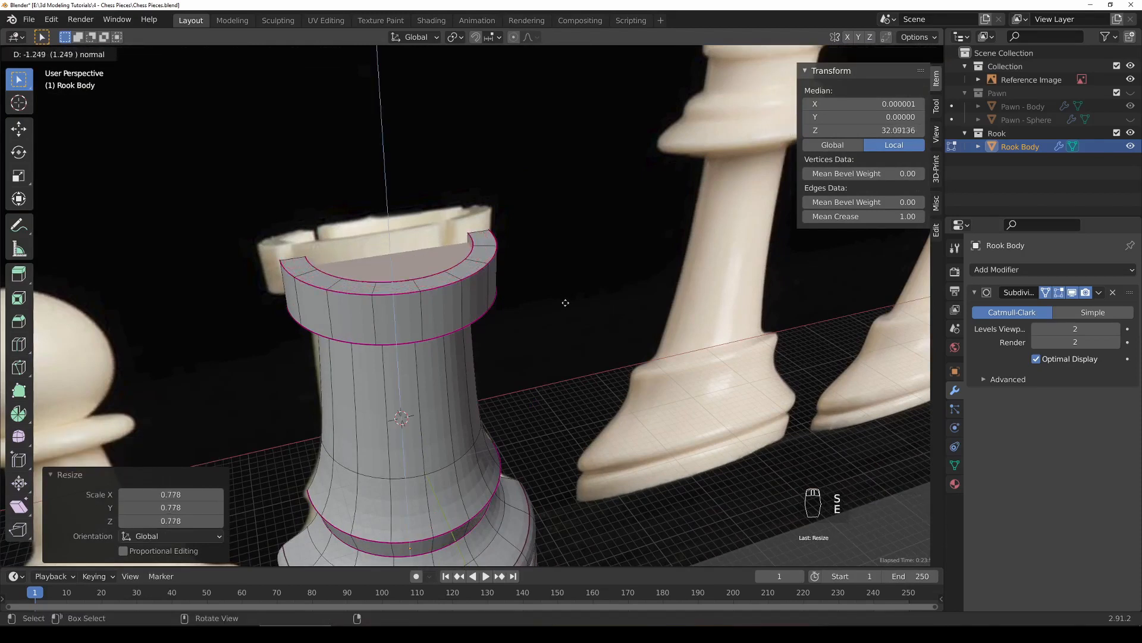
click(564, 316)
middle_drag(463, 338, 490, 308)
key(Tab)
key(KP_1)
key(ctrl+s)
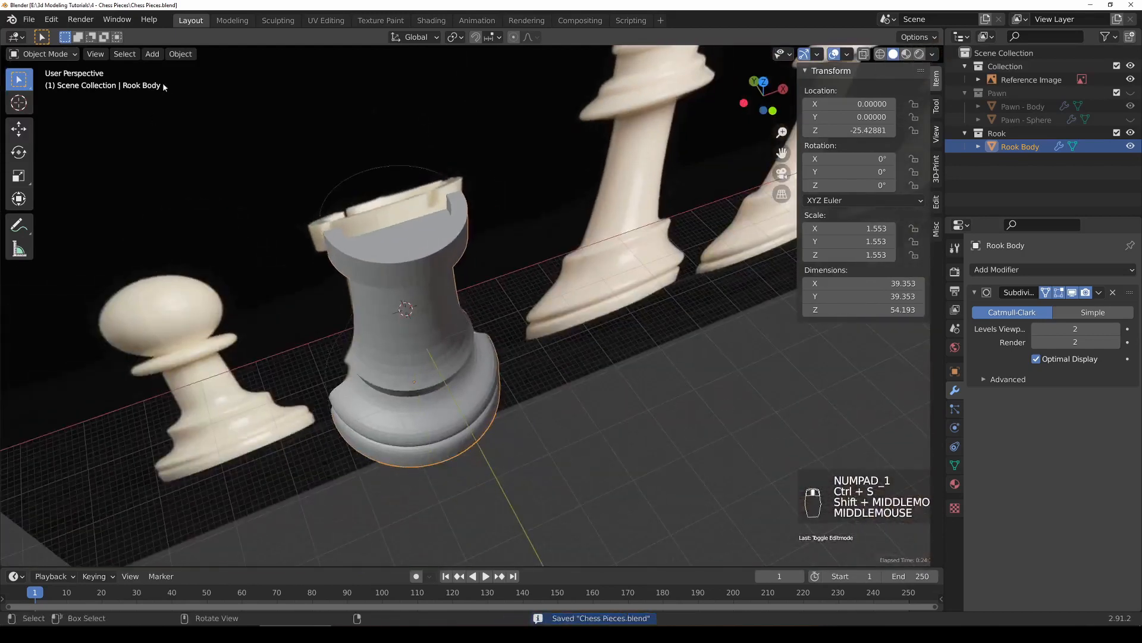
Add a cube and raise it along Z to about 25.28, inside the rook's crown.
click(153, 54)
click(278, 84)
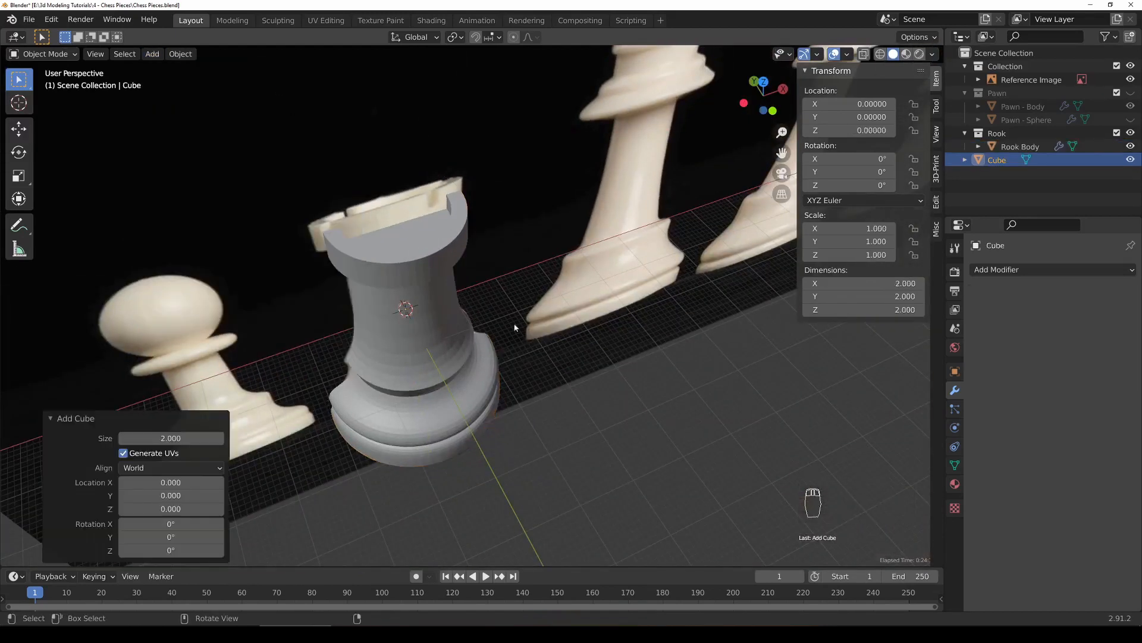
scroll(362, 331, up, 3)
scroll(427, 353, down, 2)
key(g)
key(z)
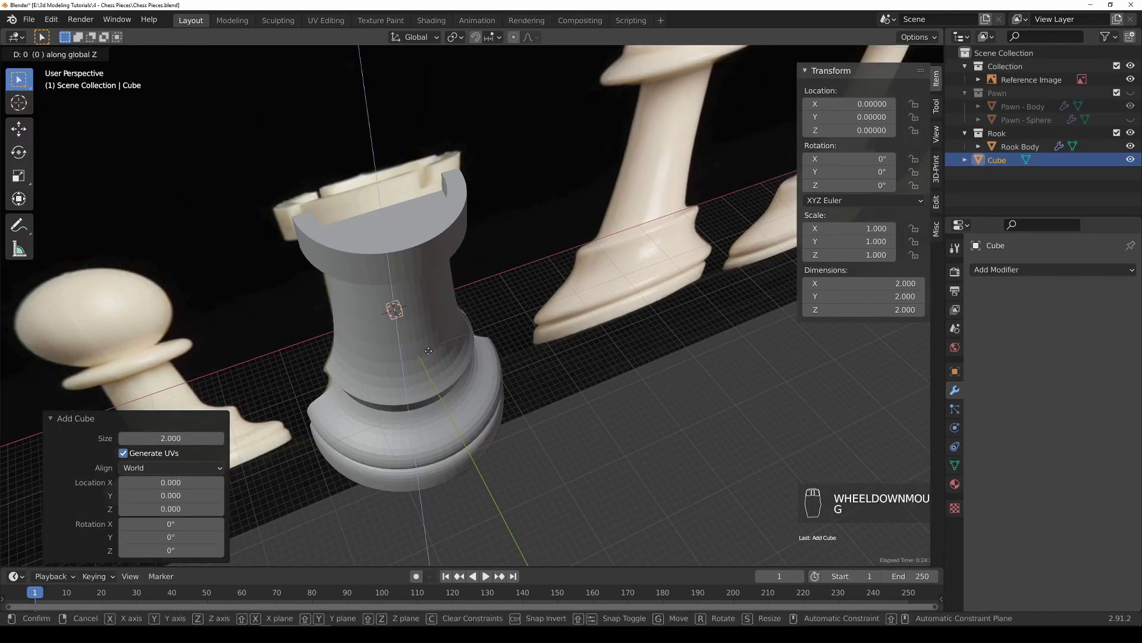
click(431, 233)
Scale the cube uniformly by 1.236 and stretch it along Z to a scale of 1.493.
shift+middle_drag(409, 219, 503, 268)
key(s)
click(517, 301)
scroll(476, 298, up, 4)
key(s)
key(z)
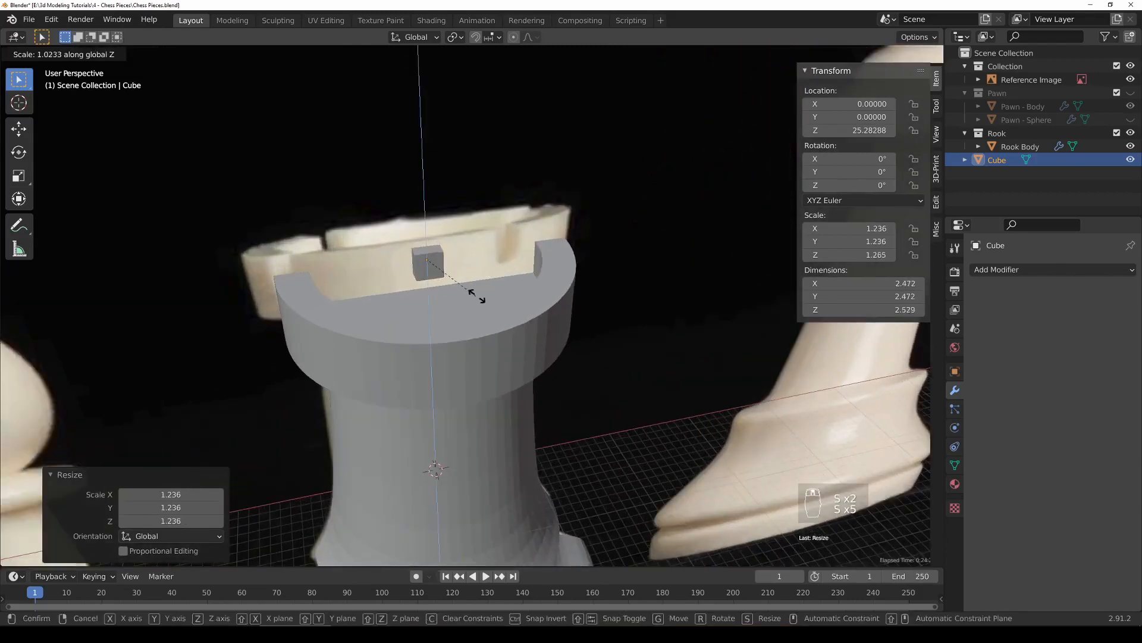
click(491, 293)
In Edit Mode, stretch the cube's mesh along Y to about 26.9 long so the bar spans the crown.
mouse_move(491, 293)
middle_down()
mouse_move(465, 320)
mouse_move(521, 273)
mouse_move(497, 301)
mouse_move(522, 302)
mouse_move(433, 328)
mouse_move(387, 309)
mouse_move(542, 312)
middle_up()
key(Tab)
key(z)
key(z)
key(z)
key(z)
key(s)
key(y)
click(658, 367)
key(s)
key(x)
key(y)
click(834, 372)
key(z)
mouse_move(672, 364)
middle_down()
mouse_move(616, 364)
mouse_move(524, 306)
mouse_move(576, 344)
mouse_move(565, 331)
middle_up()
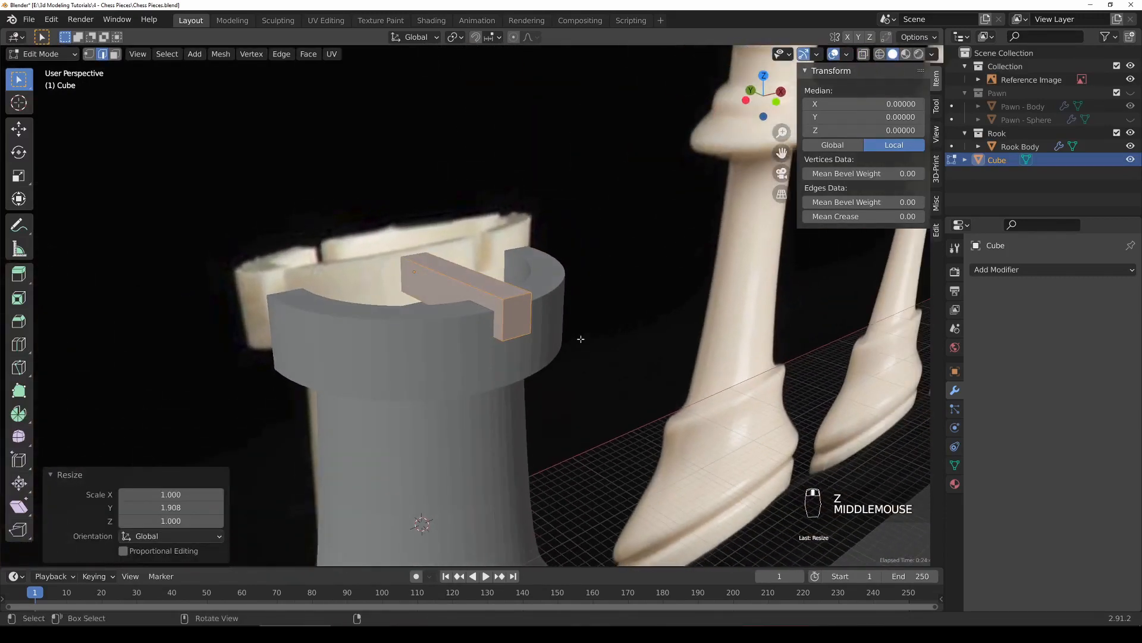
Scale the bar's mesh along Z to a height of about 3.96 and return to Object Mode.
key(s)
key(z)
click(563, 308)
key(Tab)
Adjust the bar's height along Z to about 24.78 so it crosses the crown's rim.
key(g)
key(z)
click(575, 326)
middle_drag(575, 326, 529, 344)
key(g)
key(z)
click(608, 324)
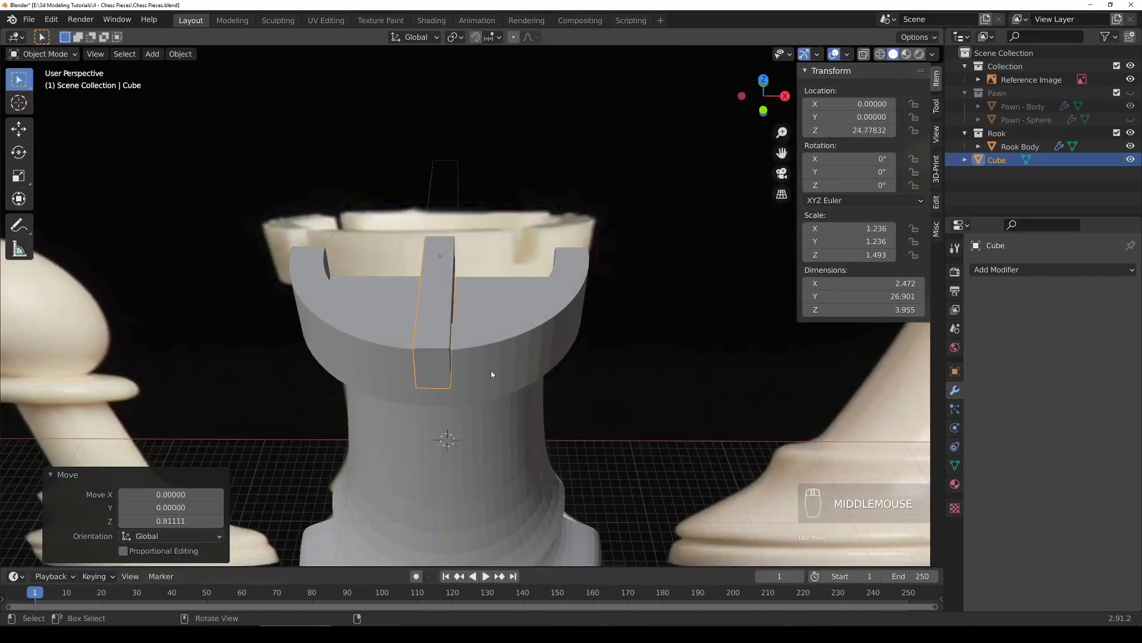
Move the cube into the Rook collection and rename it "Rook - Top Cut 1".
mouse_move(540, 376)
middle_down()
mouse_move(533, 426)
mouse_move(544, 382)
middle_up()
middle_drag(506, 453, 443, 279)
click(447, 293)
click(447, 293)
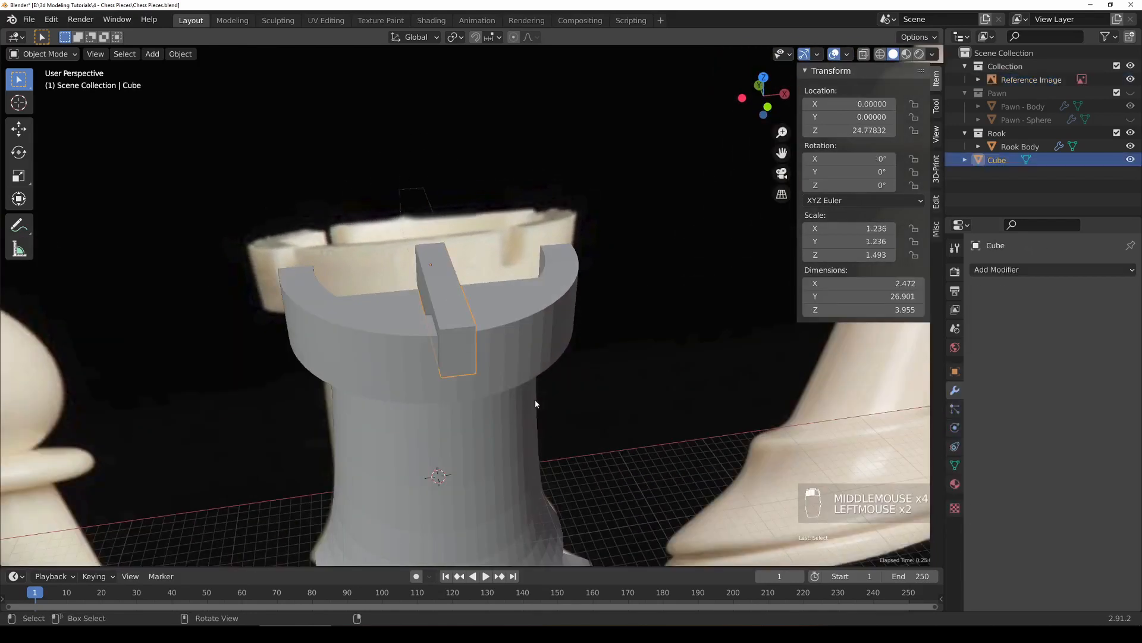
drag(997, 166, 1005, 136)
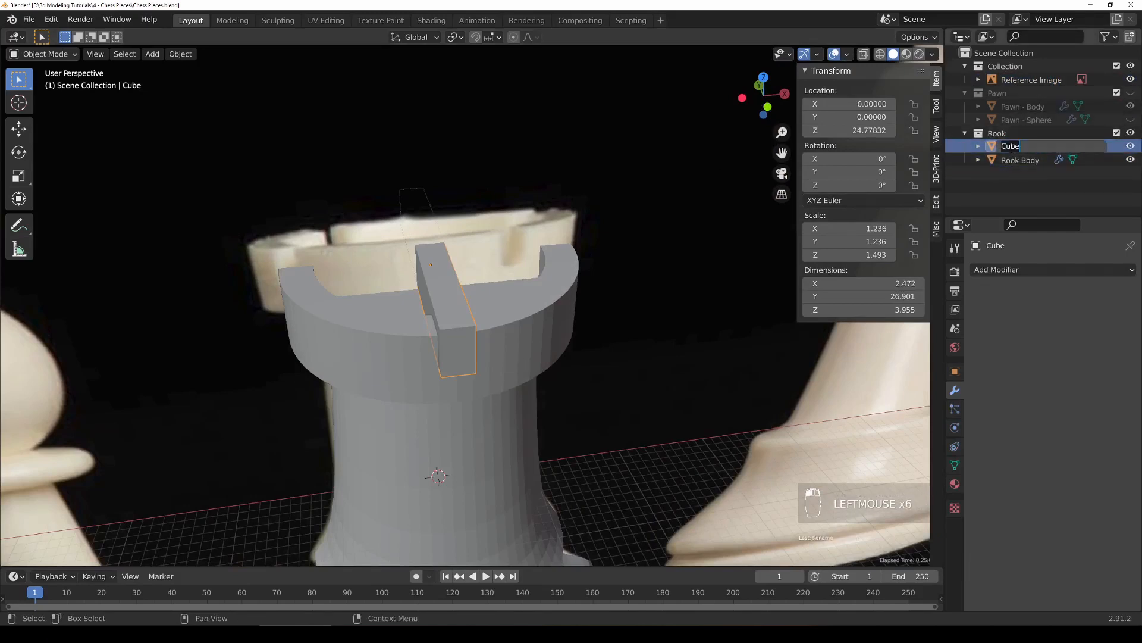
text(Rook)
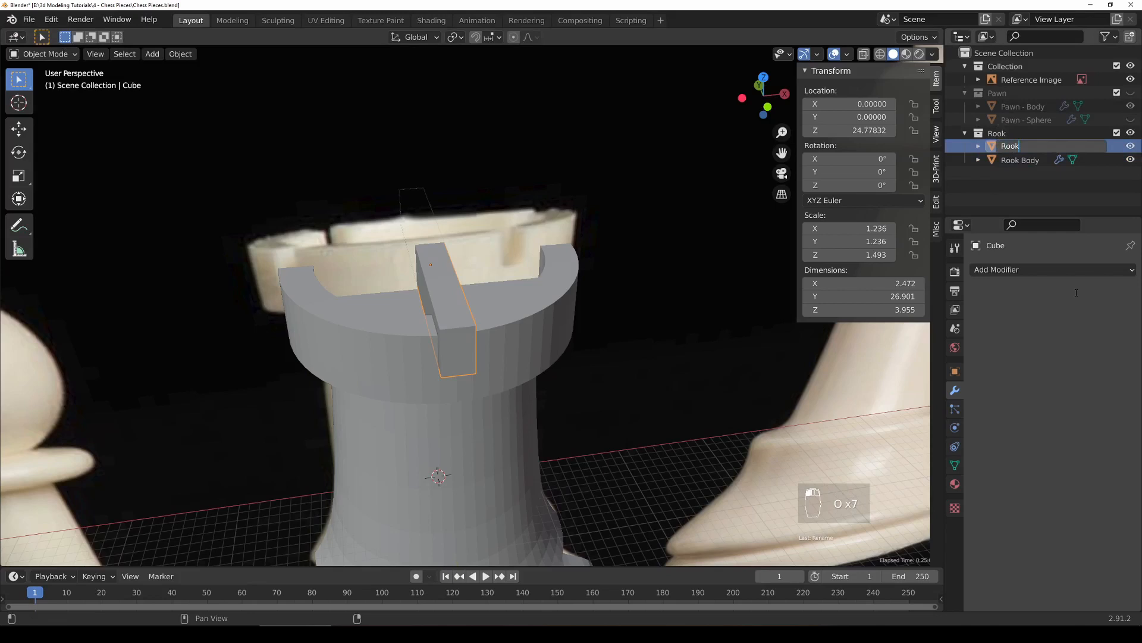
text( - Top Cut)
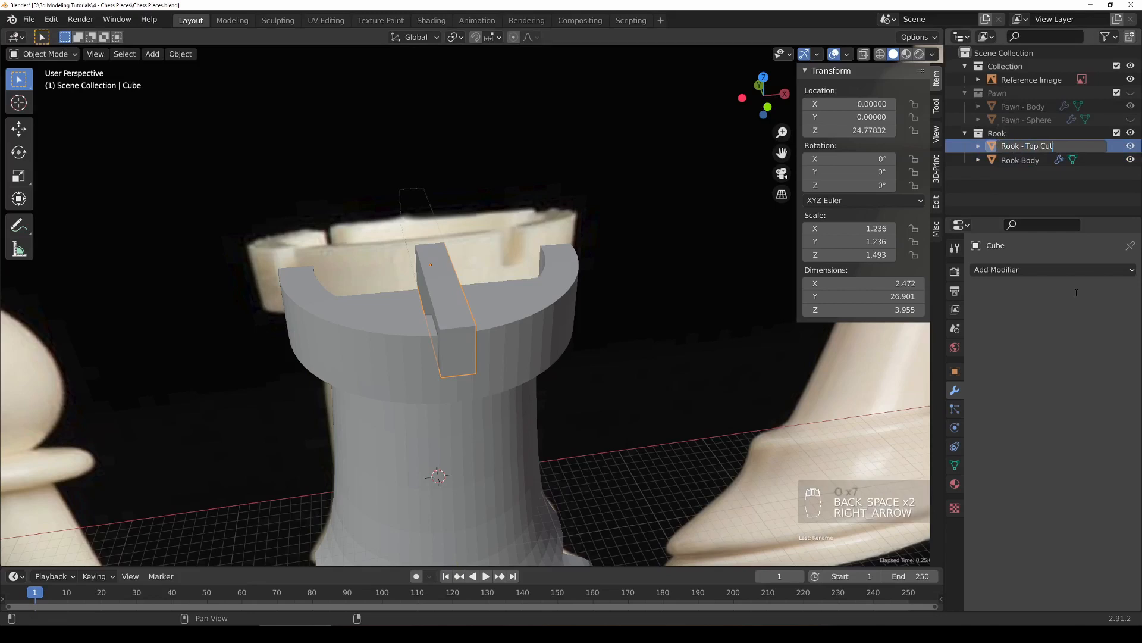
text( 1)
key(Return)
Add a Boolean modifier in Difference mode to the Rook Body, with Rook - Top Cut 1 as its object.
click(545, 362)
middle_drag(474, 417, 476, 375)
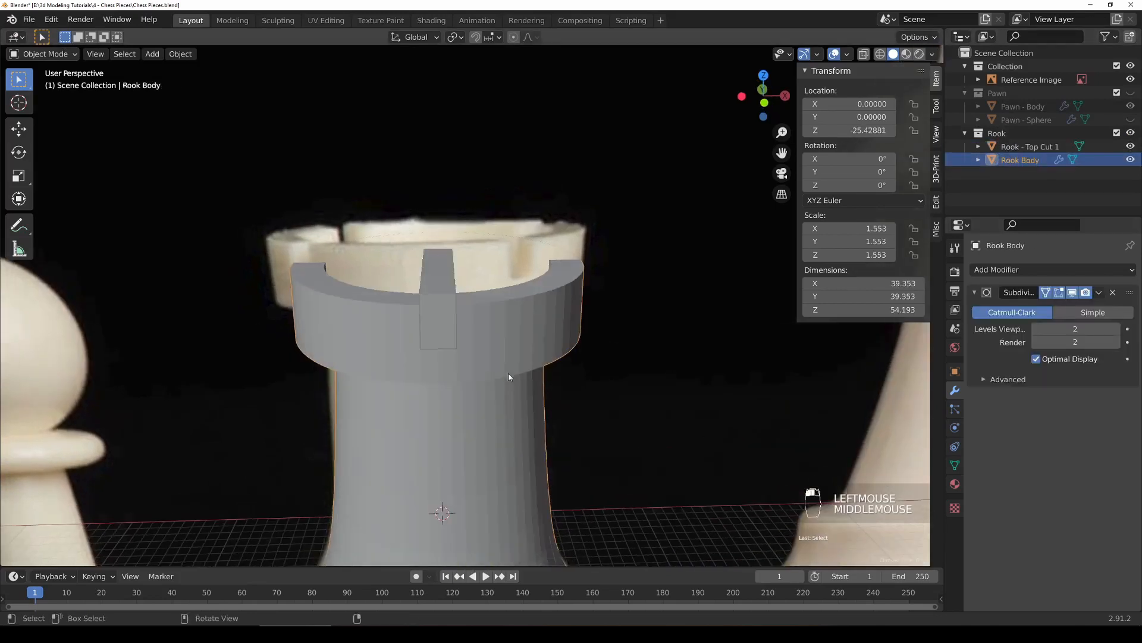
click(1008, 271)
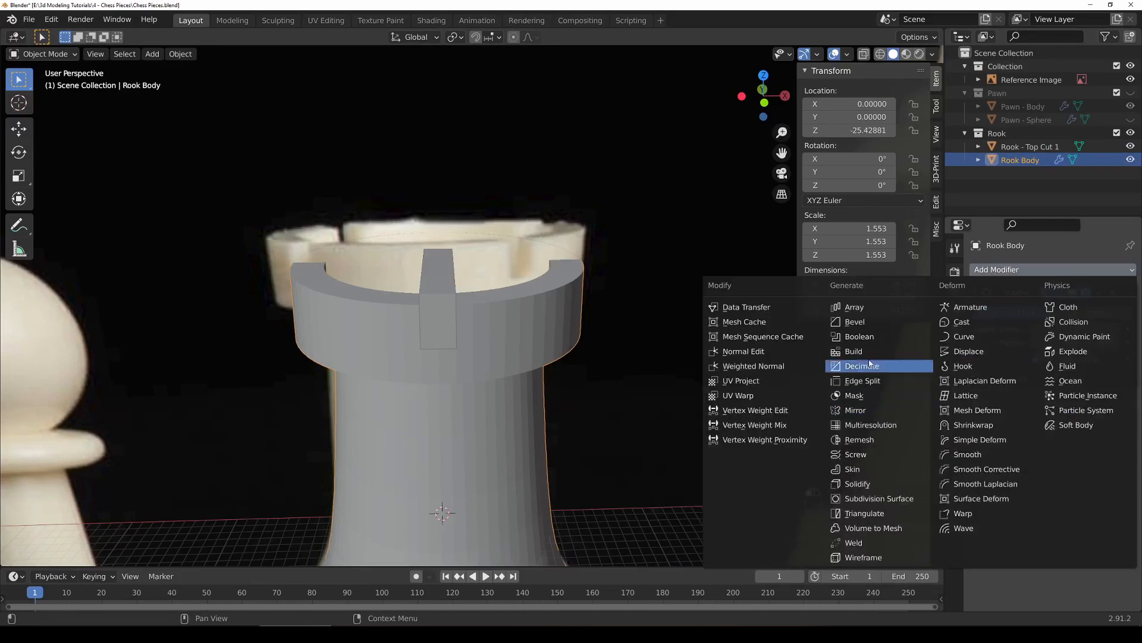
click(867, 337)
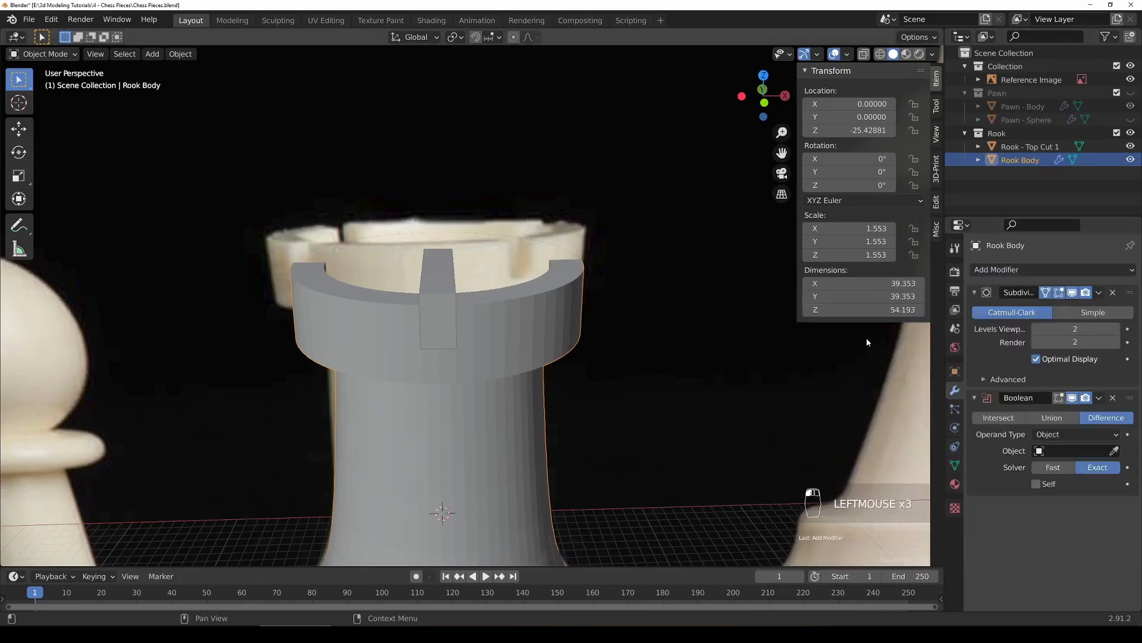
click(1075, 449)
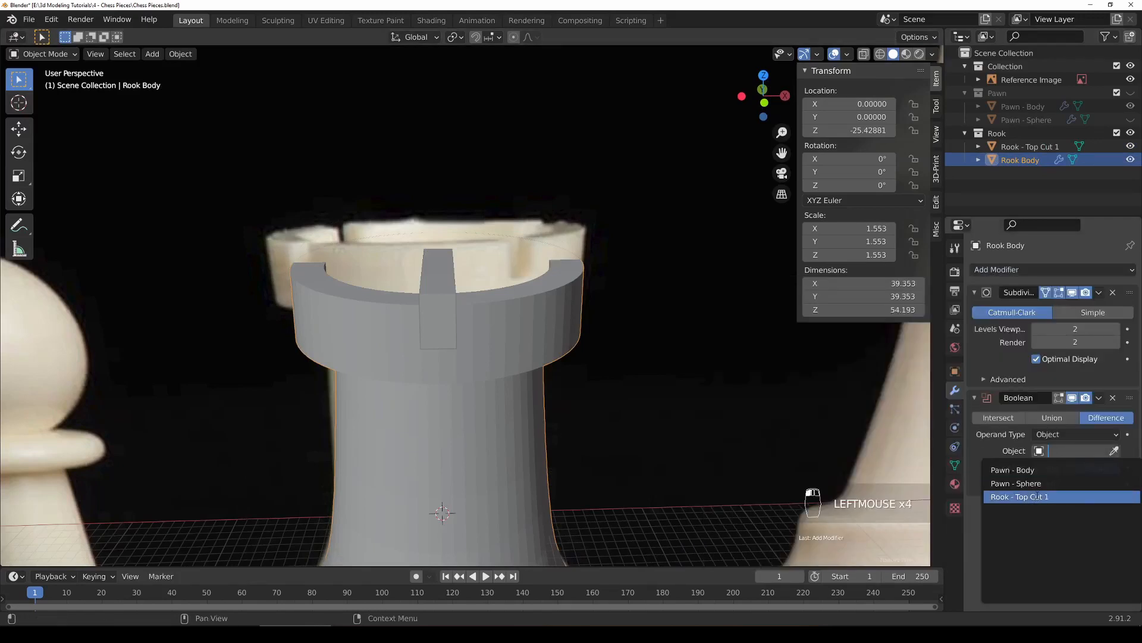
click(1036, 496)
Inspect the notch cut through the crown from several angles, temporarily hiding the Rook - Top Cut 1 bar.
middle_drag(584, 390, 724, 402)
key(z)
mouse_move(635, 395)
middle_down()
mouse_move(480, 352)
mouse_move(442, 377)
mouse_move(465, 372)
middle_up()
key(z)
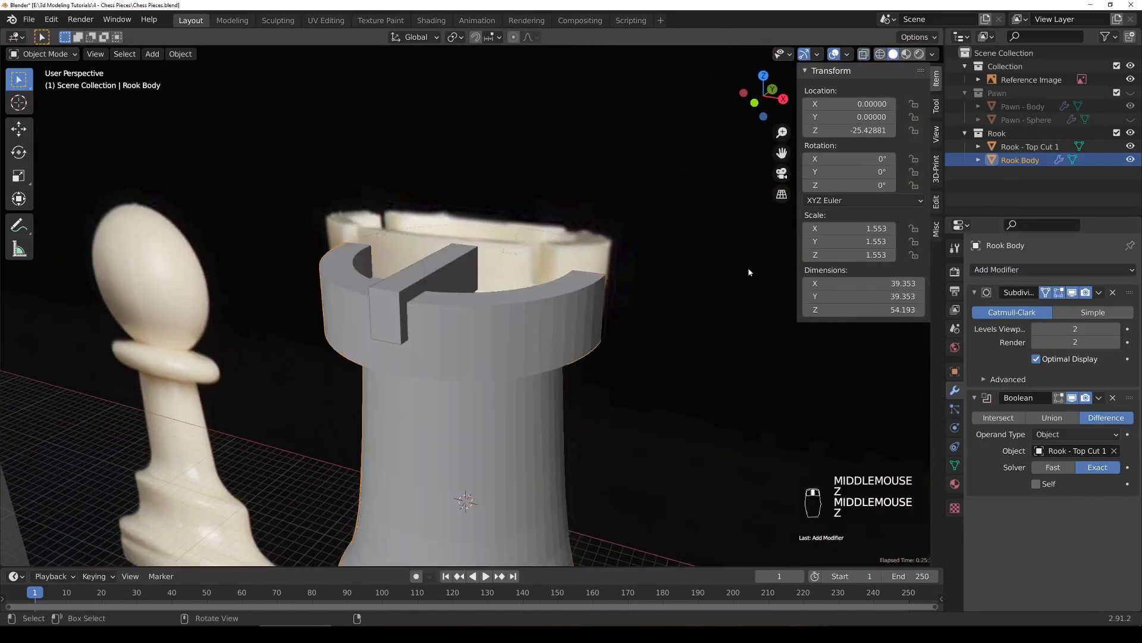
click(1131, 146)
middle_drag(435, 337, 458, 366)
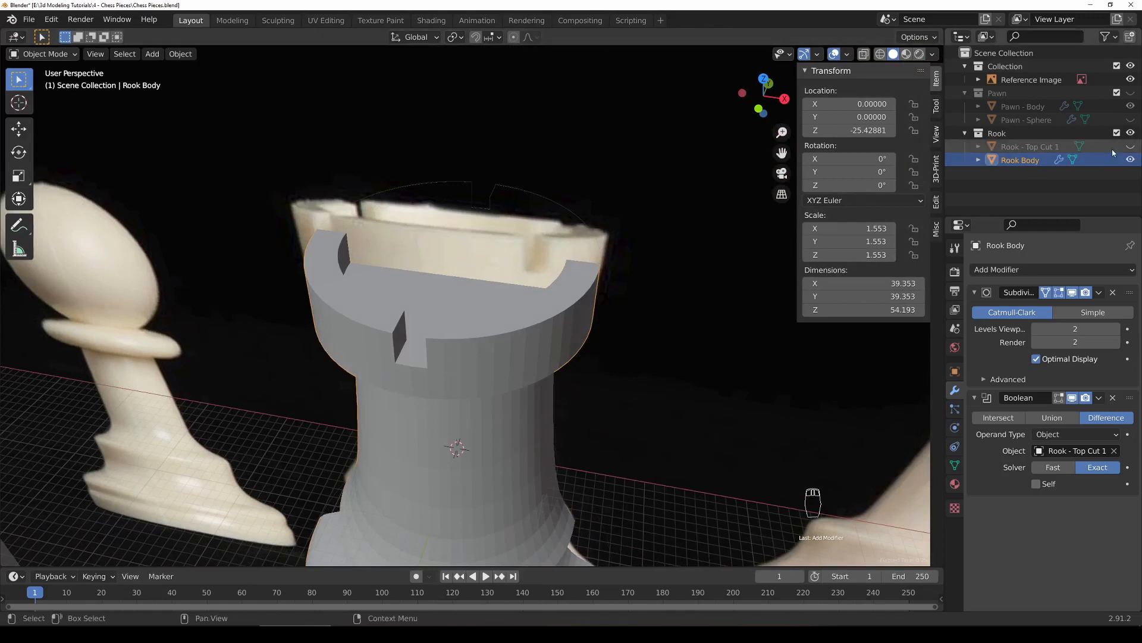
click(1130, 146)
Duplicate the Rook - Top Cut 1 bar in place and set the copy's Z rotation to 90°.
click(421, 277)
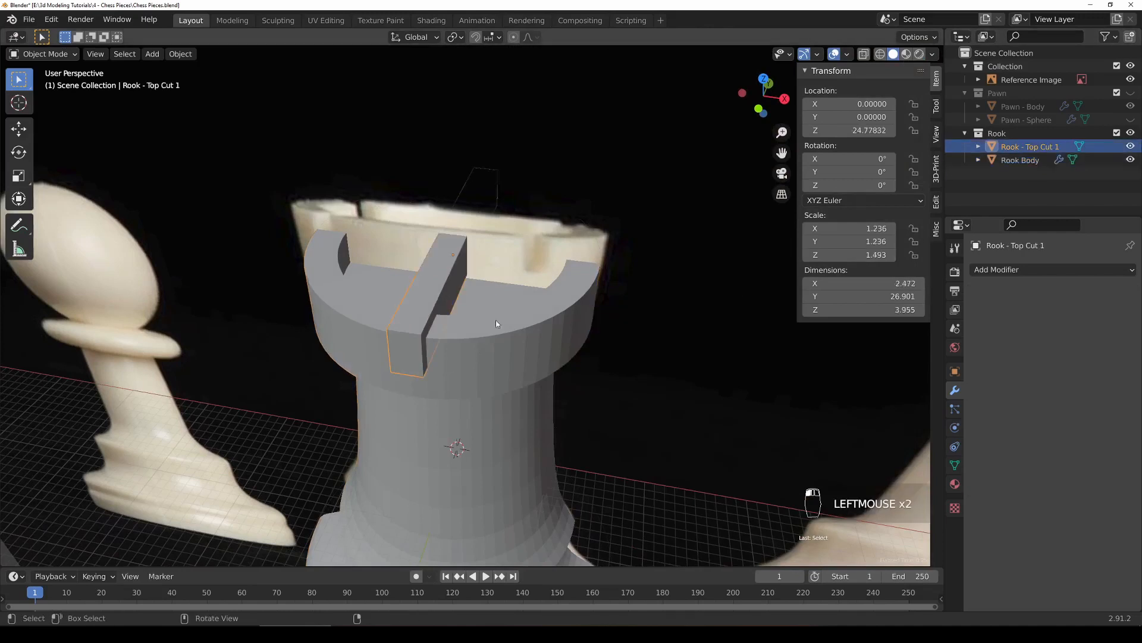
key(shift+d)
right_click(560, 350)
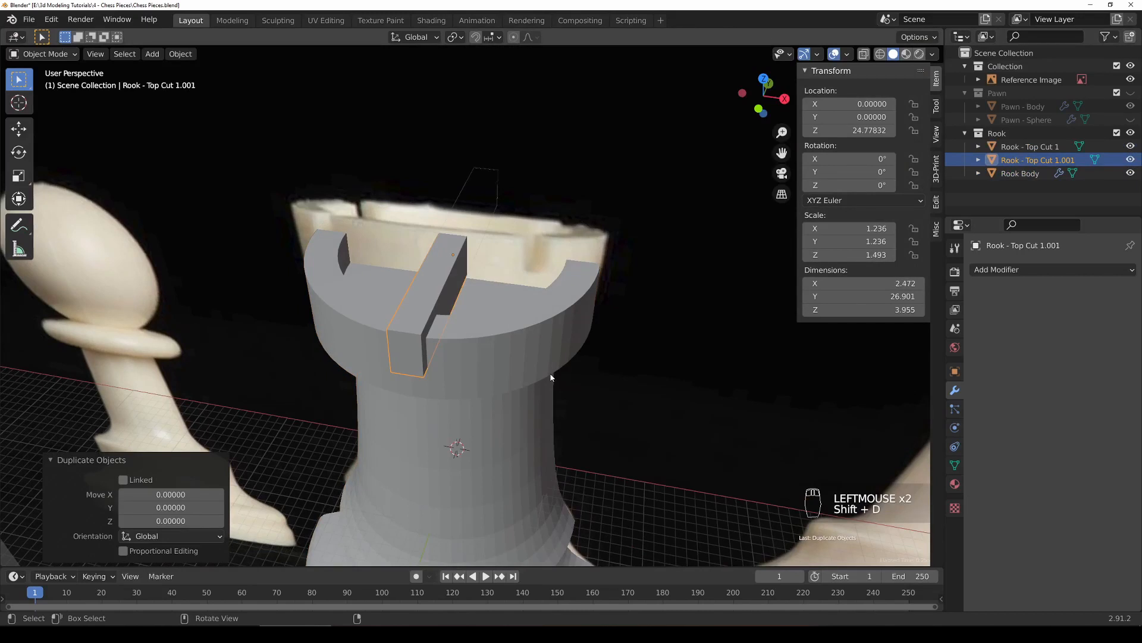
key(r)
key(z)
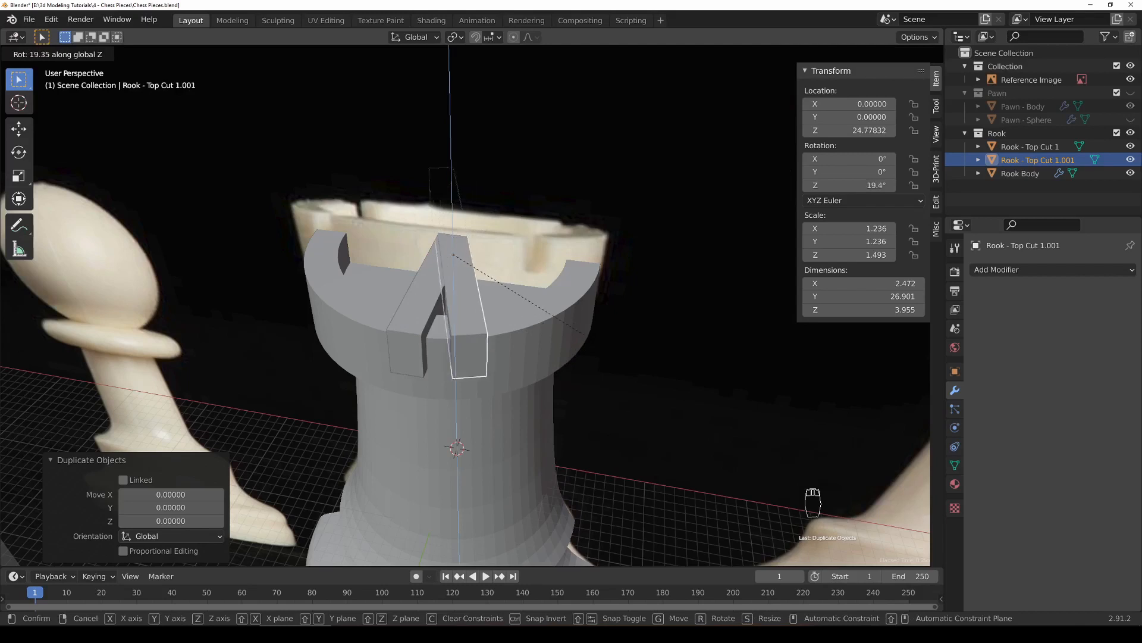
click(626, 281)
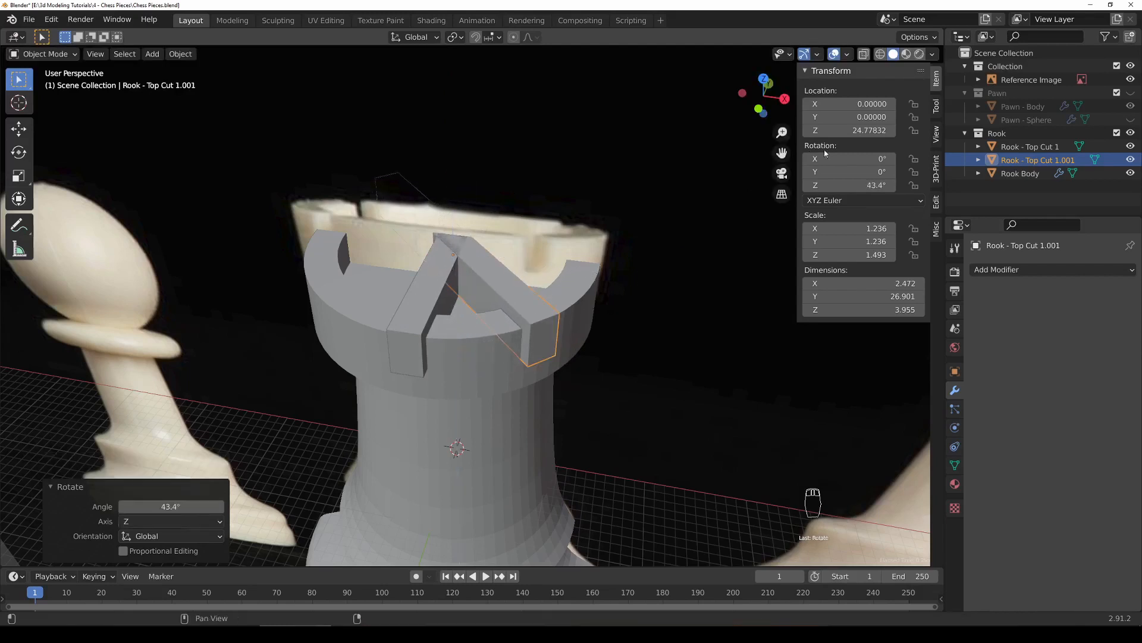
click(851, 186)
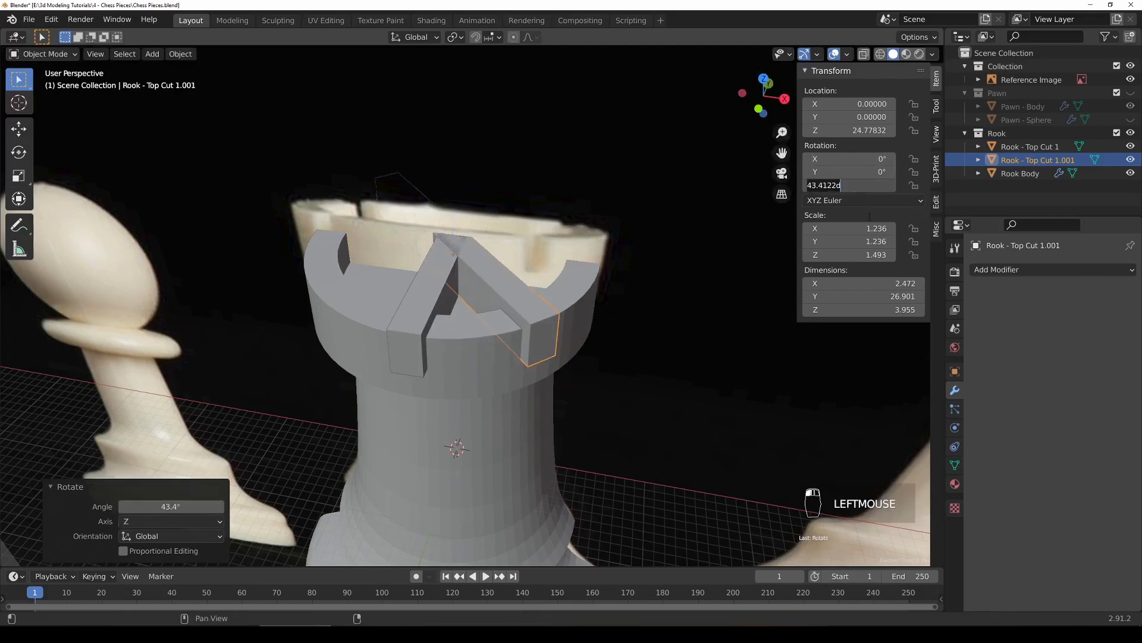
key(Return)
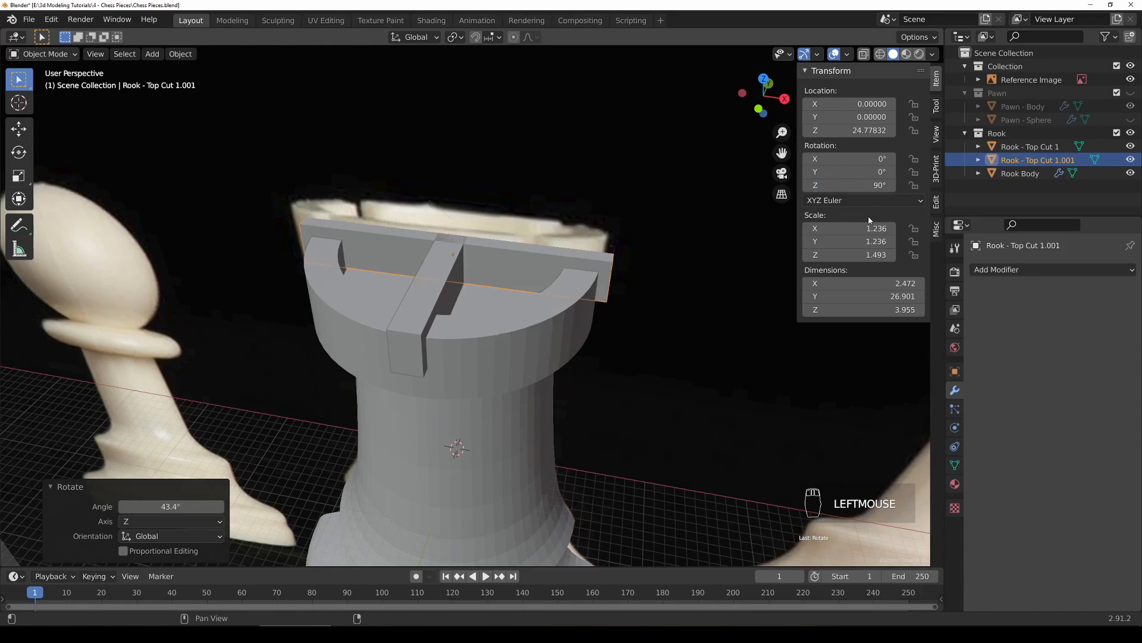
Add a second Boolean Difference to the Rook Body using the rotated bar, and rename that bar "Rook - Top Cut 2".
click(571, 335)
click(1017, 270)
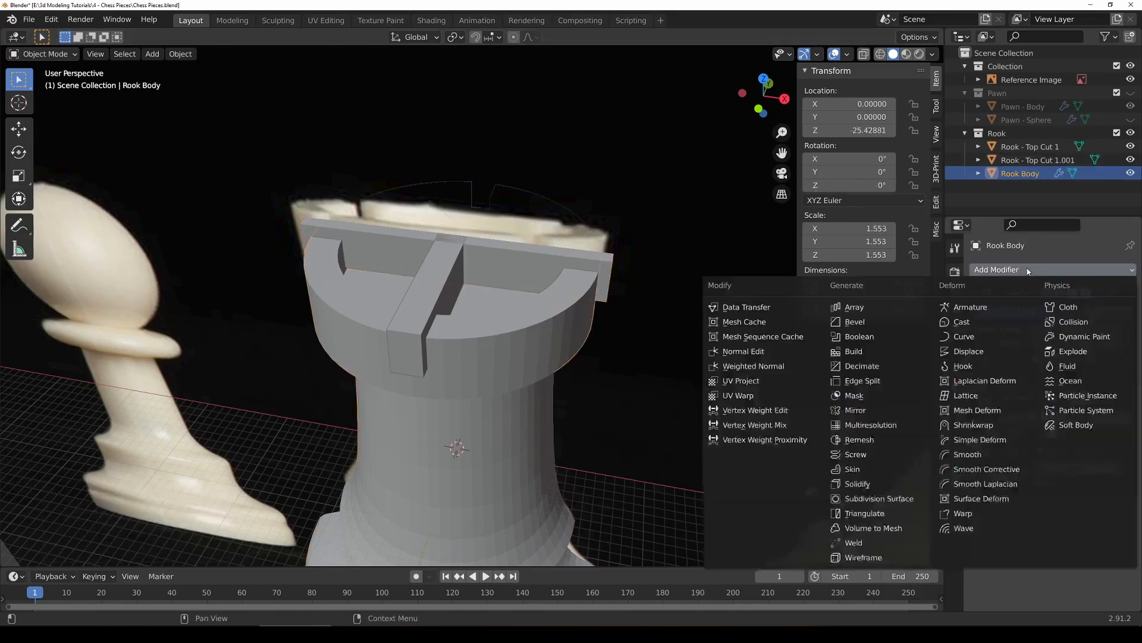
click(895, 334)
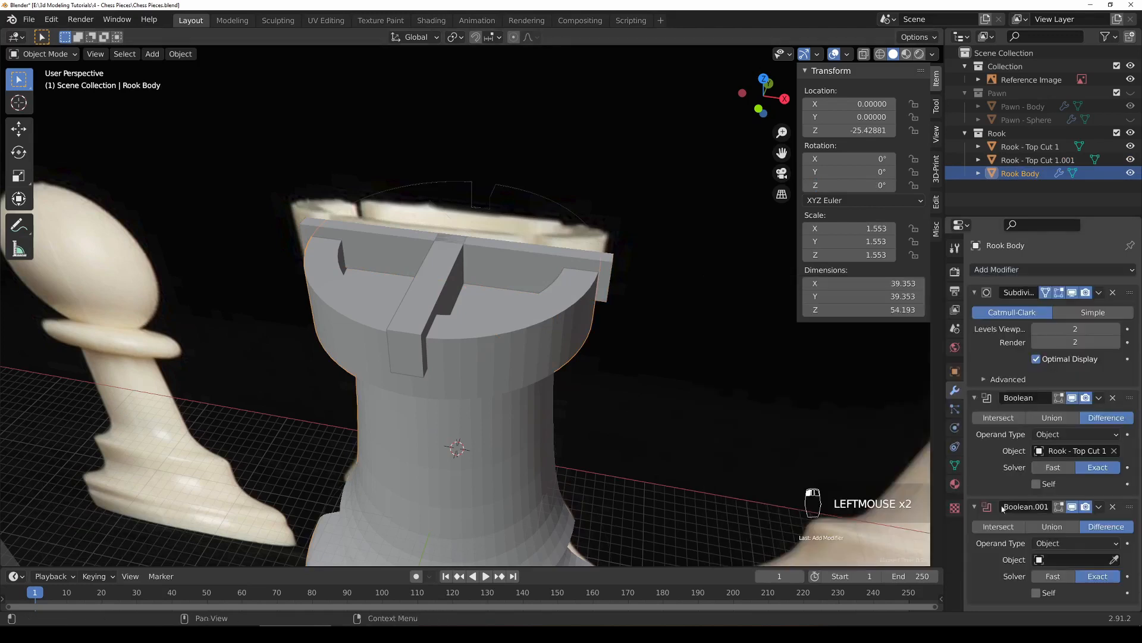
click(1060, 560)
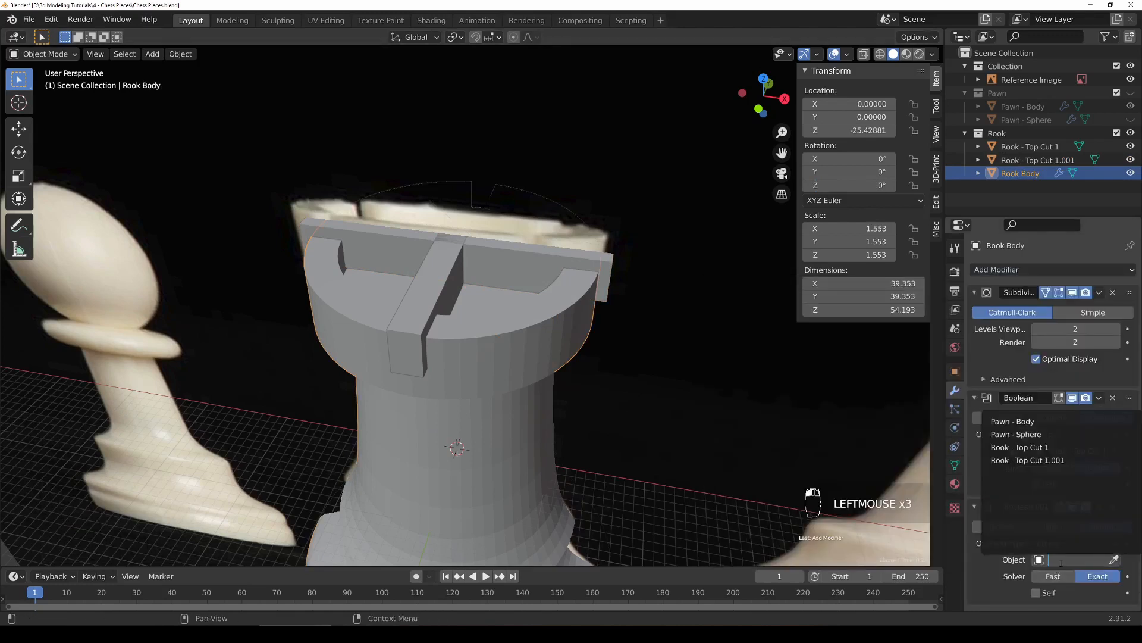
click(1051, 461)
double_click(1038, 160)
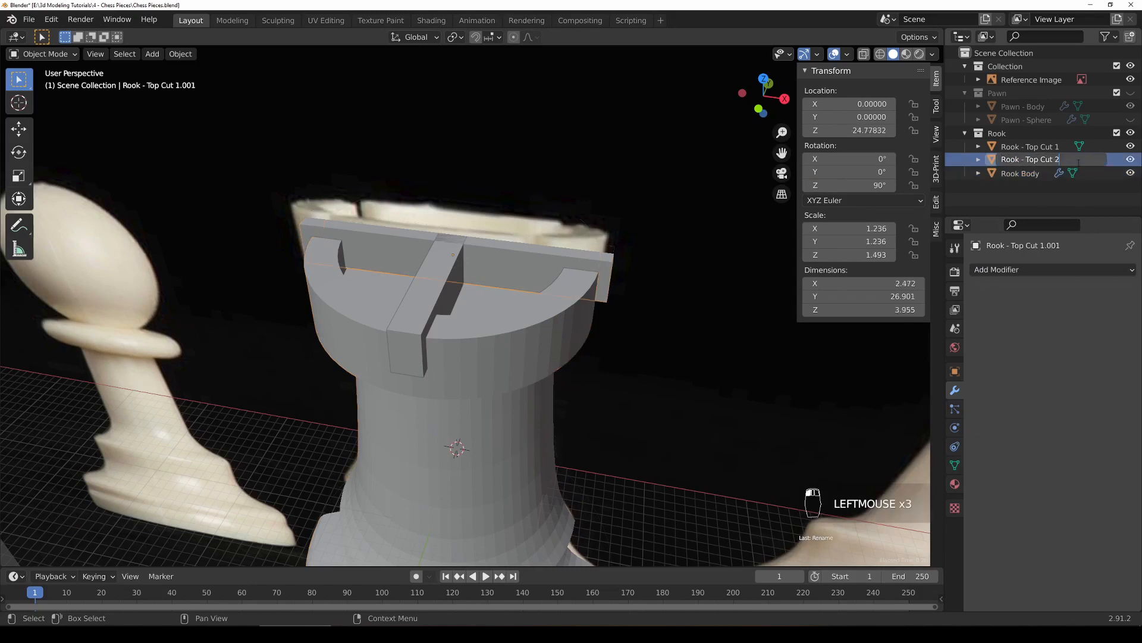
click(1034, 174)
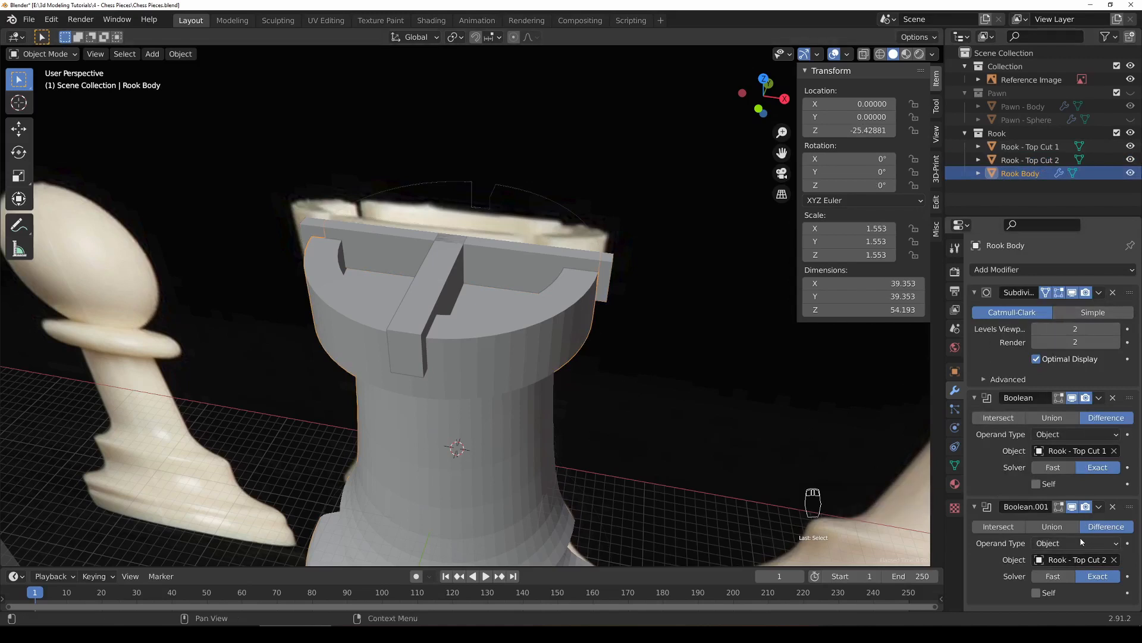
Hide both top-cut bars and the reference image, and inspect the rook's battlements from around and from the front.
click(1131, 160)
click(1130, 146)
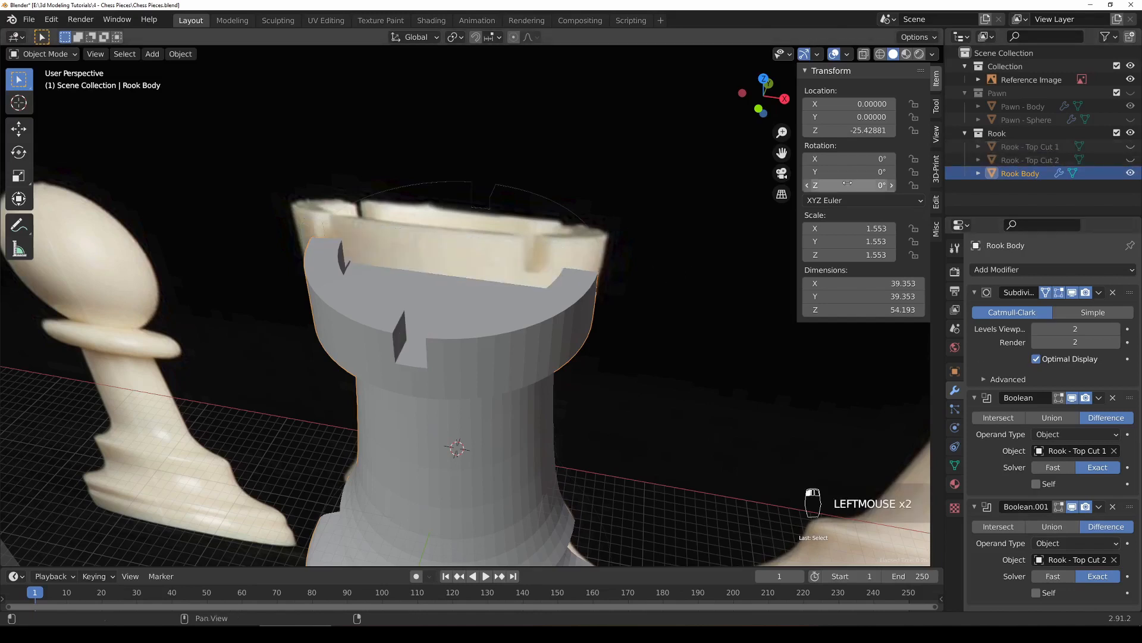
click(1131, 79)
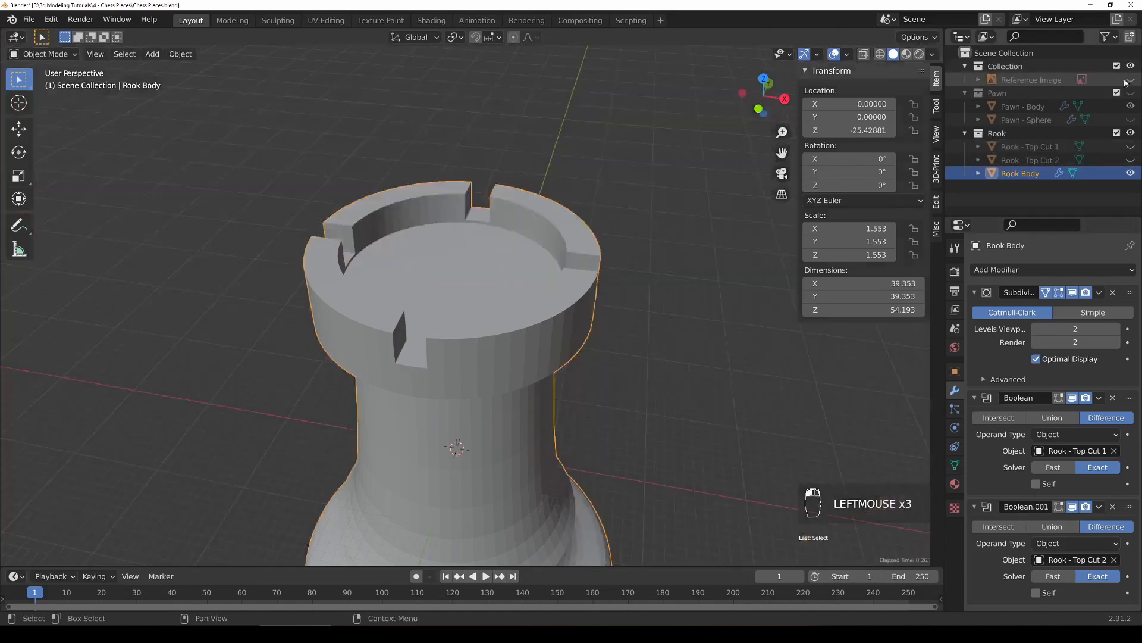
click(462, 310)
scroll(462, 310, down, 3)
middle_drag(326, 459, 401, 298)
middle_drag(365, 335, 344, 204)
middle_drag(452, 308, 439, 440)
click(439, 440)
key(KP_1)
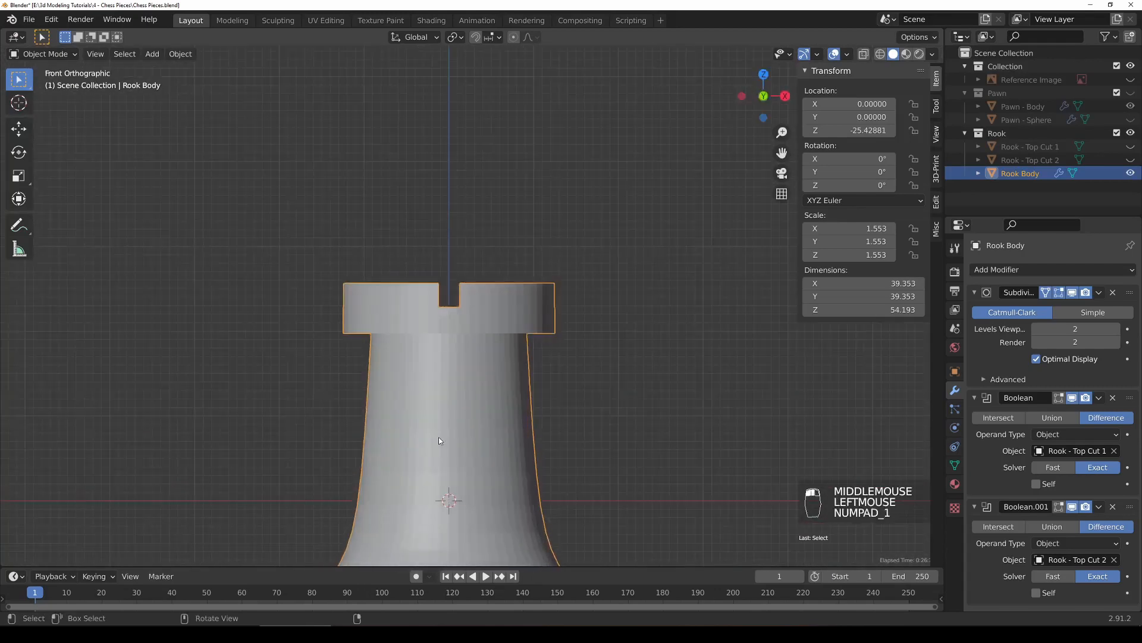
Show the reference image again and shift it sideways to about X 92.98, Z 26.45, so its rook stands beside the model.
click(1032, 79)
click(1131, 79)
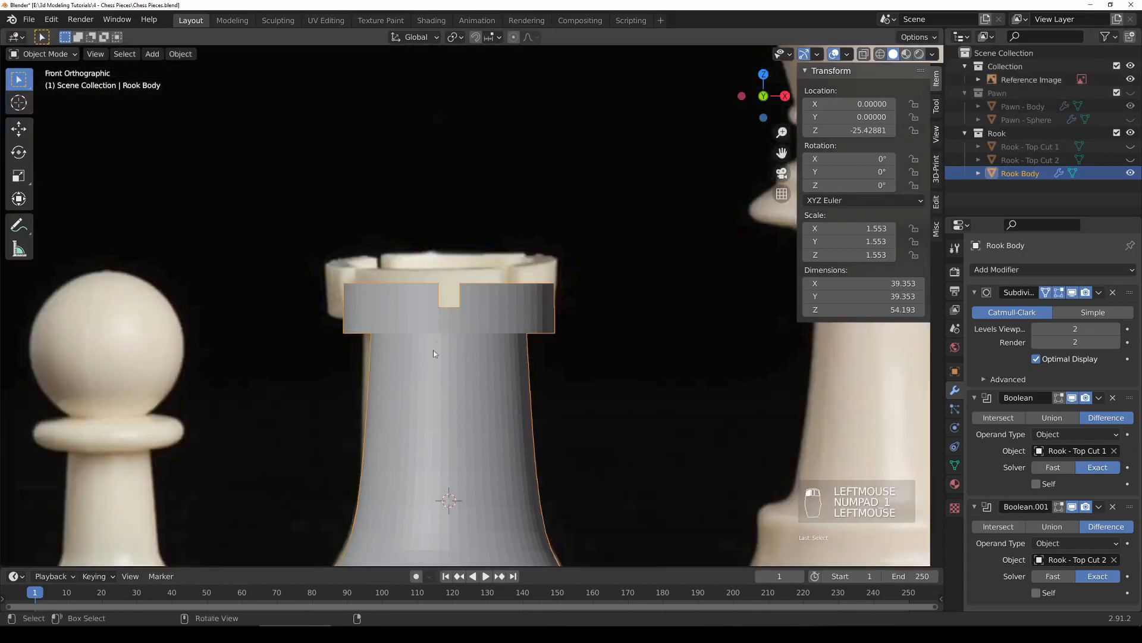
key(g)
click(640, 365)
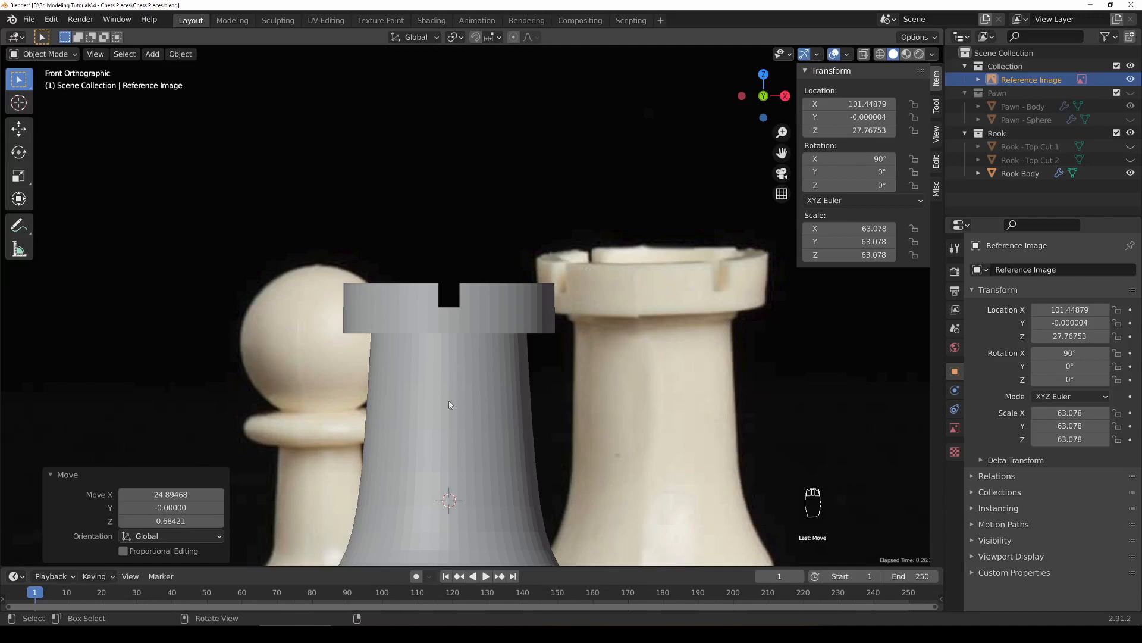
key(g)
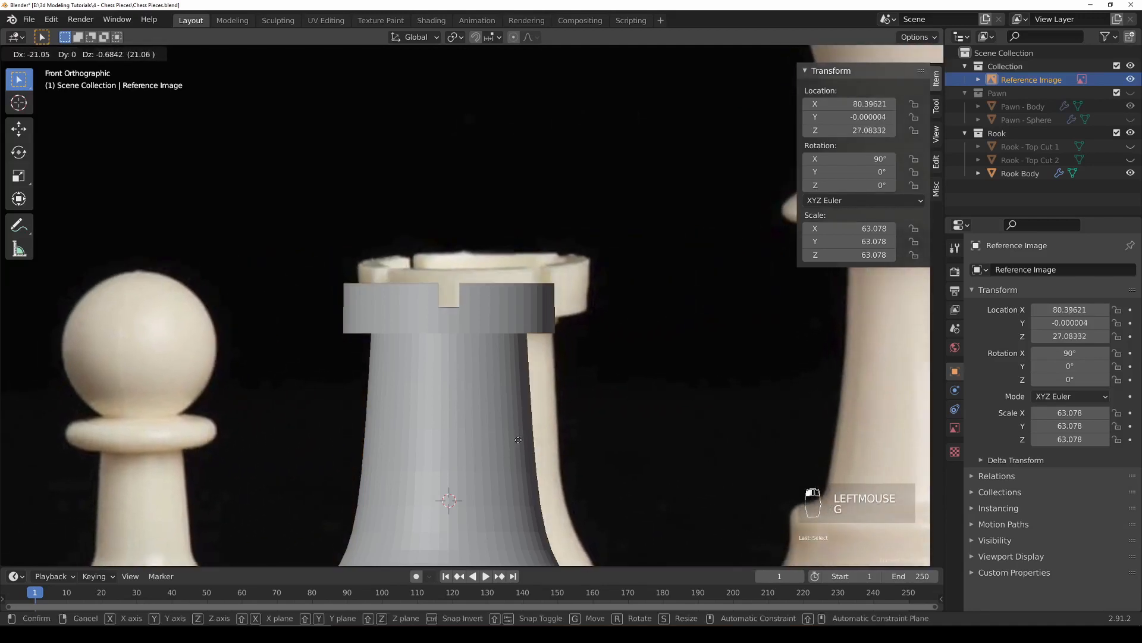
click(622, 443)
In Edit Mode, select the Rook Body's inner edge loop where the shaft meets the crown's underside and lower it about 1.22 along Z.
click(462, 382)
middle_drag(476, 381, 493, 339)
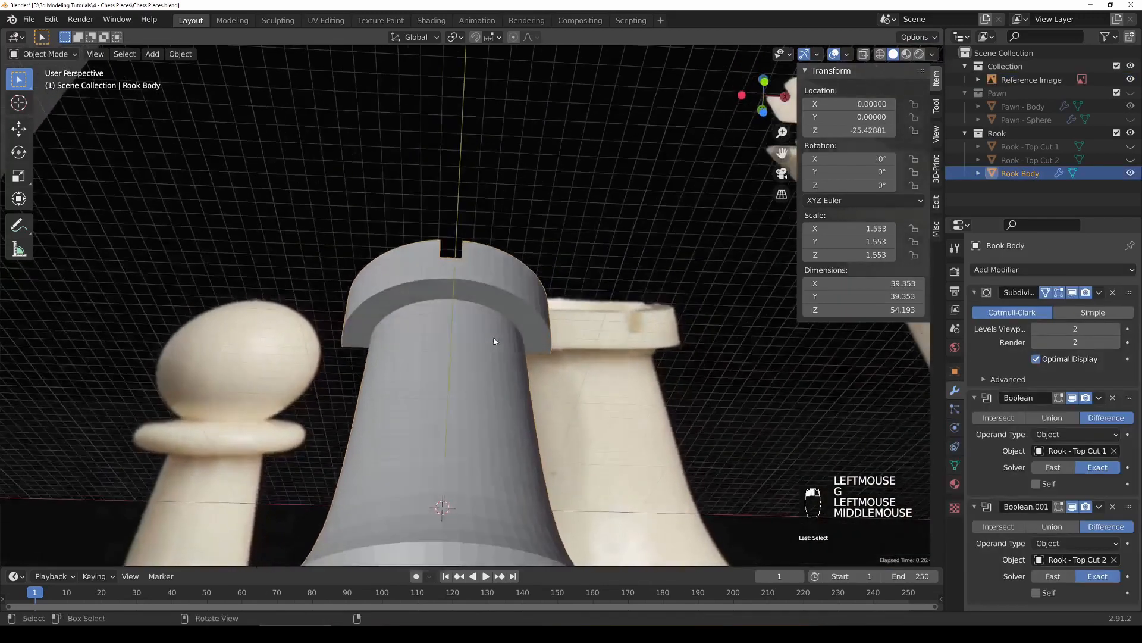
scroll(480, 320, up, 2)
key(Tab)
click(471, 302)
alt+click(488, 297)
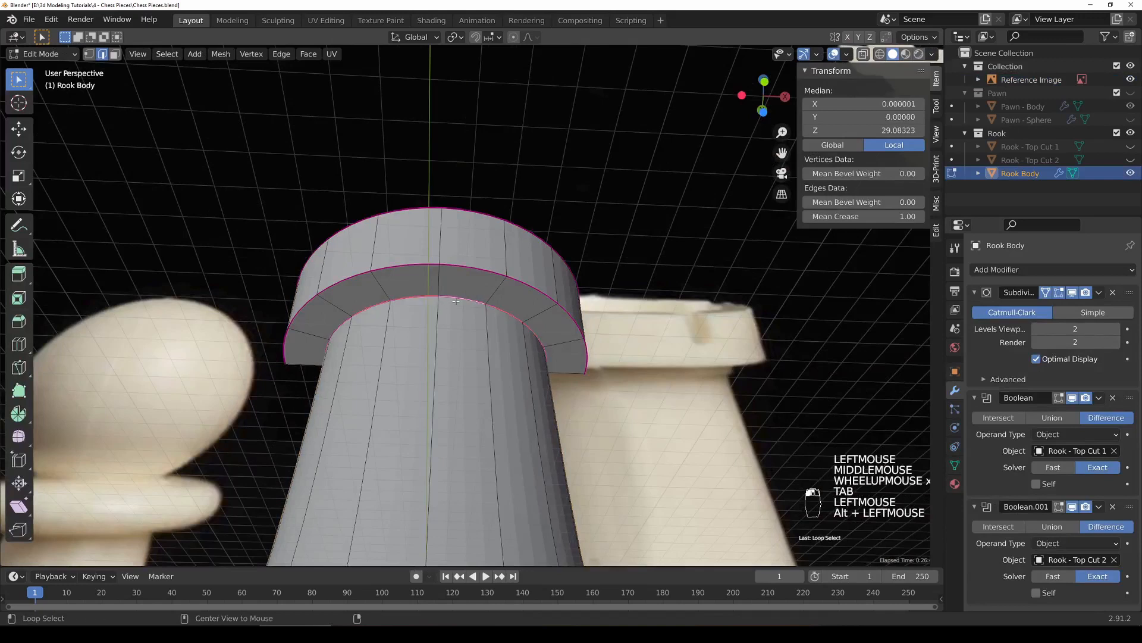
key(g)
key(z)
click(525, 305)
In front view, lower the selected shaft-top edge loop another 0.22 or so along Z.
middle_drag(525, 304, 535, 357)
key(KP_1)
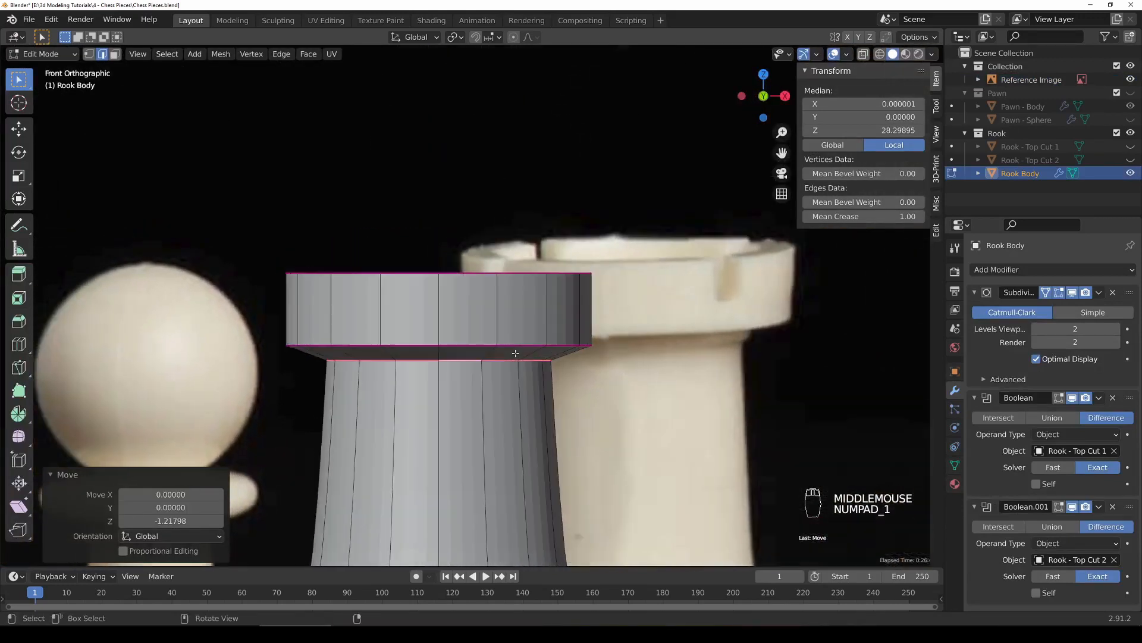
key(g)
key(z)
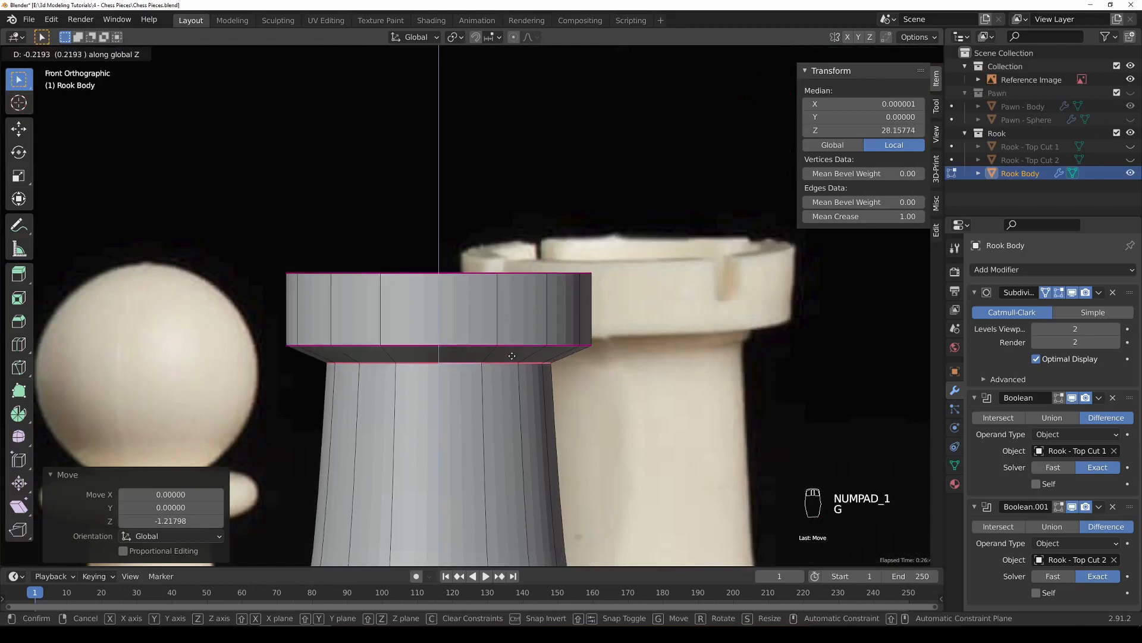
click(511, 355)
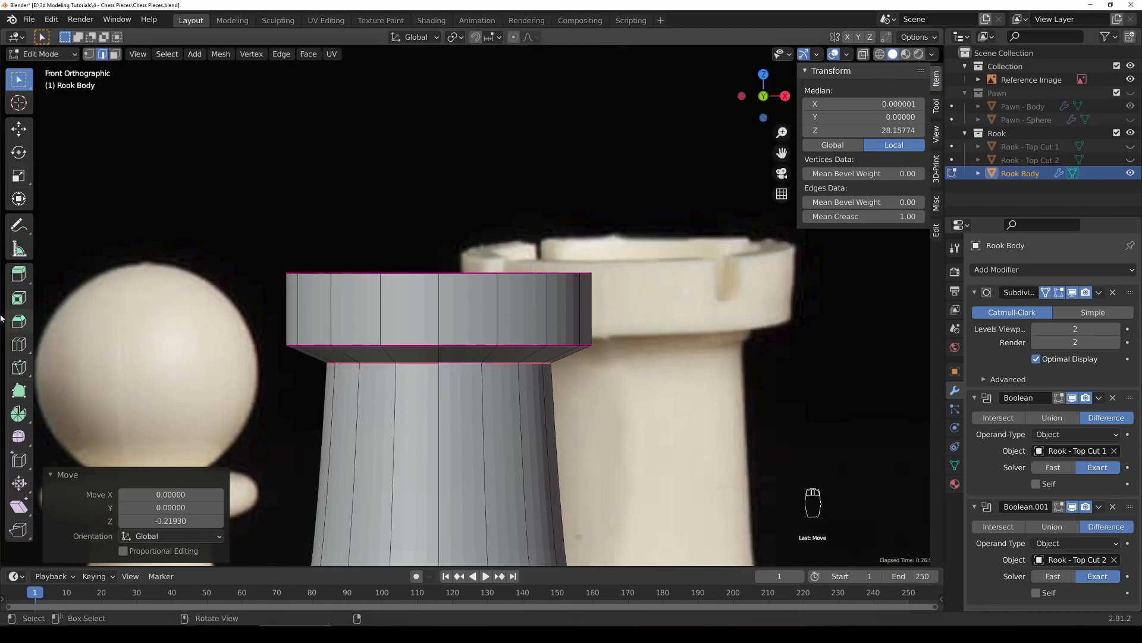
Add a centred loop cut around the sloped band under the crown and set its mean crease to 1.00.
click(18, 344)
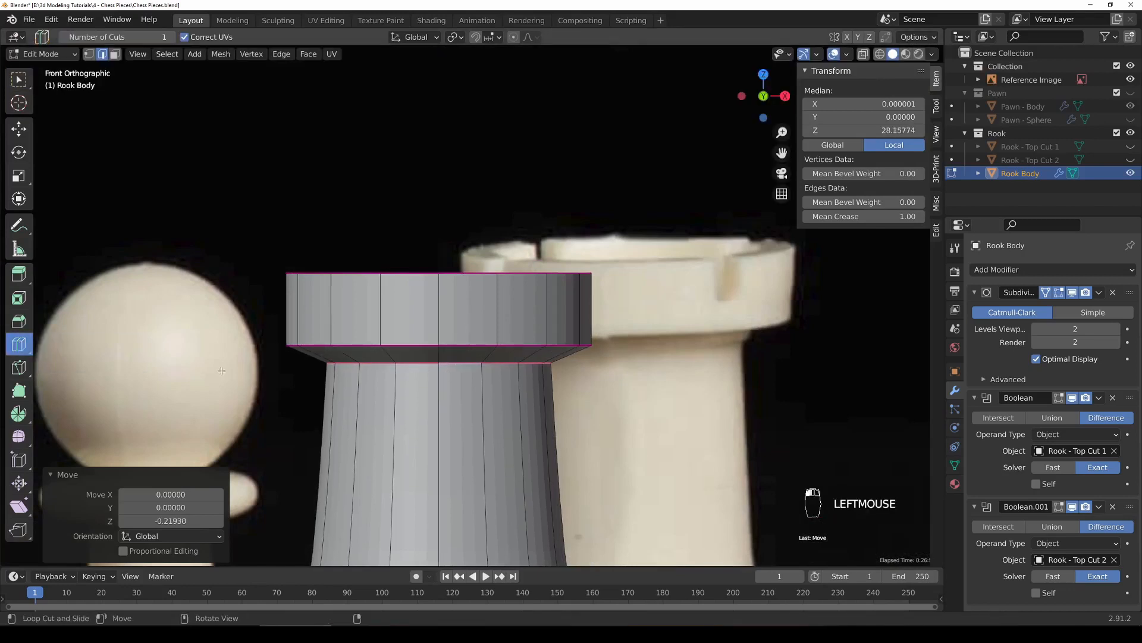
click(392, 355)
middle_drag(469, 355, 678, 362)
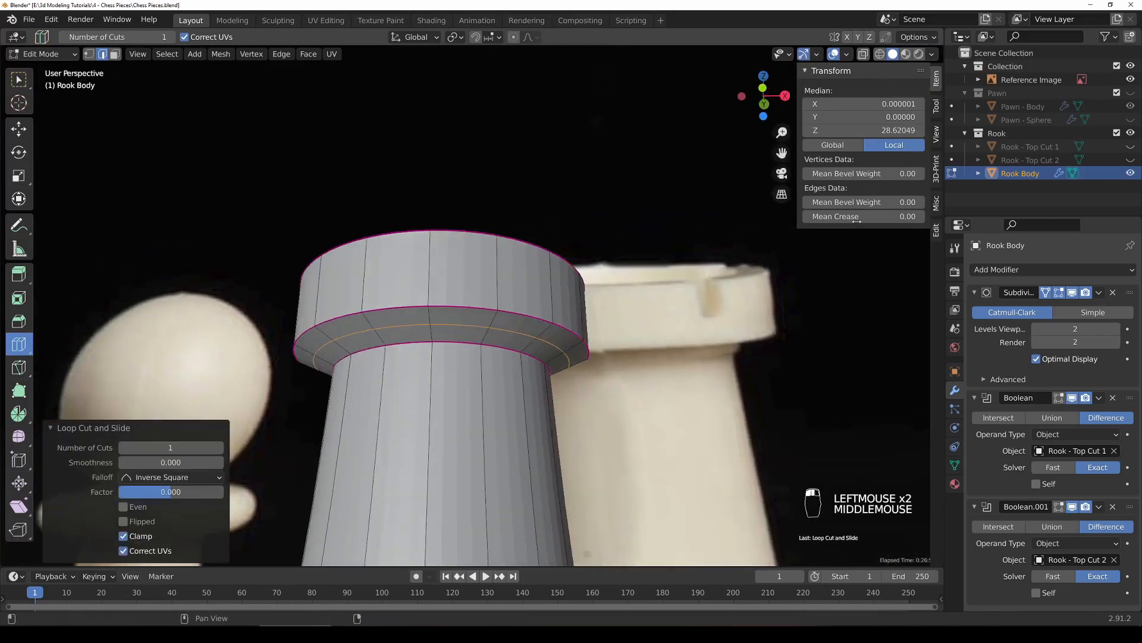
drag(857, 220, 908, 221)
Scale the new creased edge loop under the crown outward by about 1.06.
scroll(650, 375, up, 3)
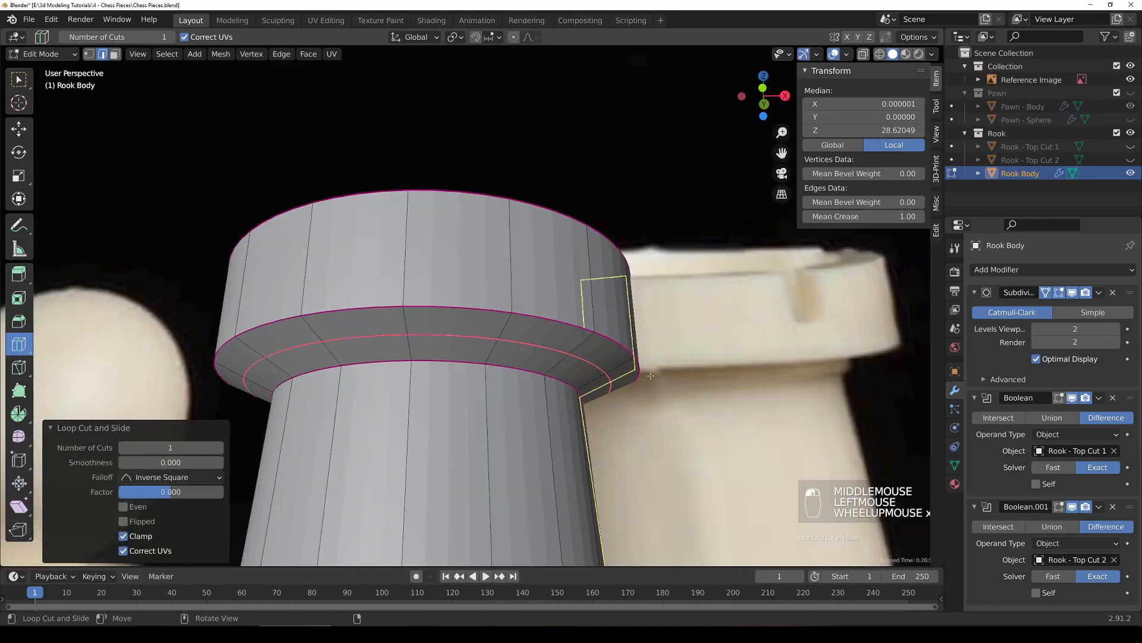
key(g)
key(z)
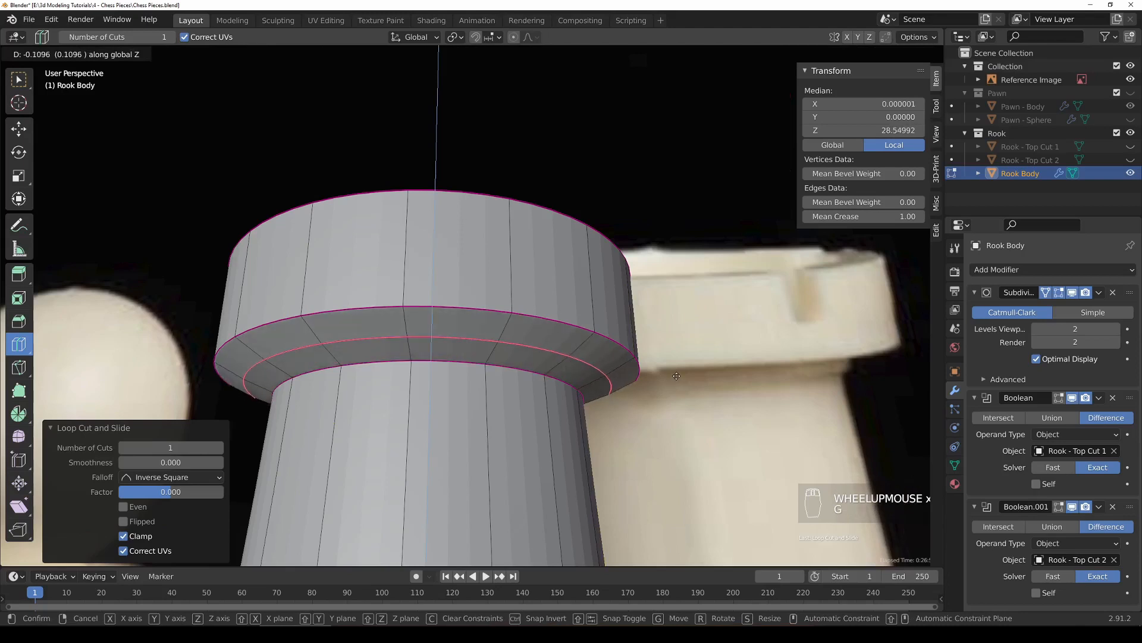
click(674, 395)
key(s)
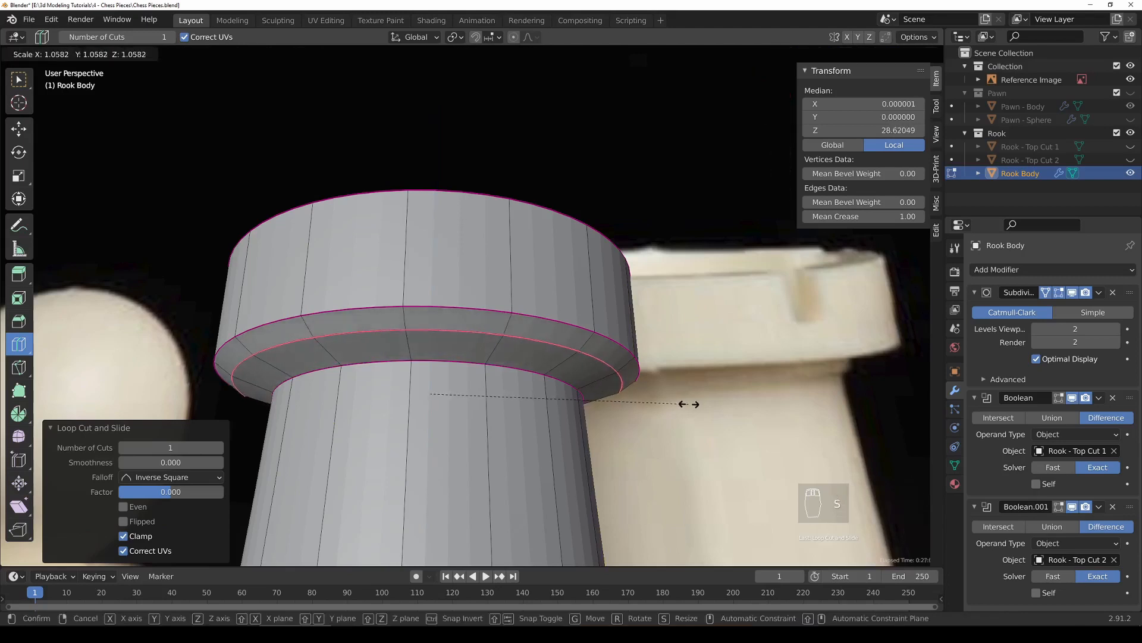
click(688, 403)
Add a second loop cut between the creased loop and the shaft, scaled outward by about 1.09 with a mean crease of 1.00.
middle_drag(686, 403, 693, 411)
click(585, 377)
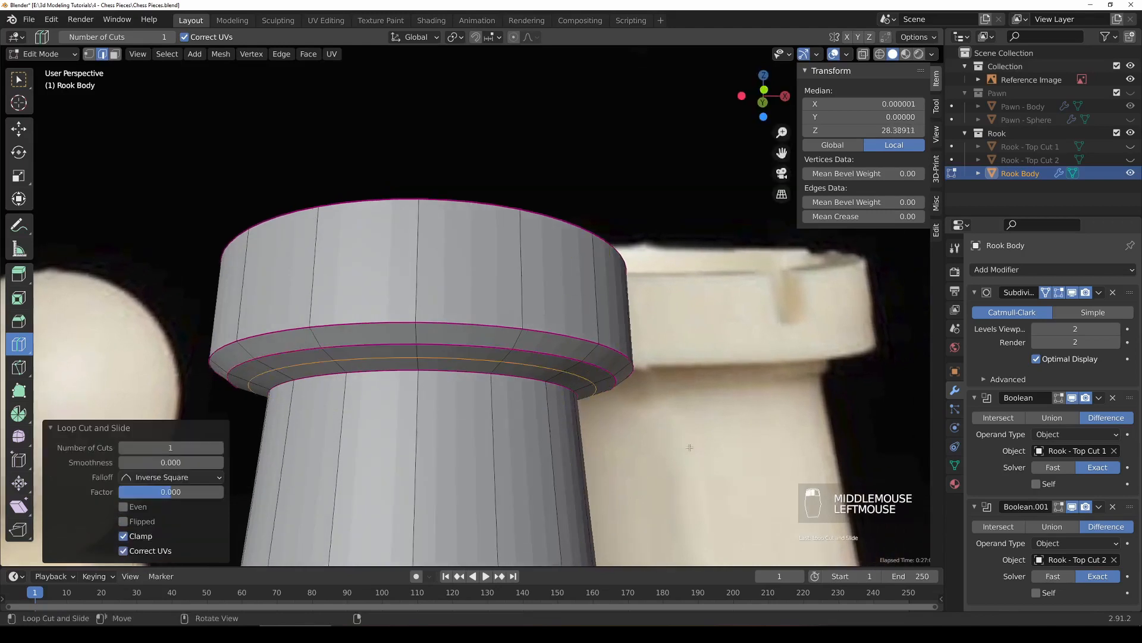
key(s)
key(s)
click(715, 446)
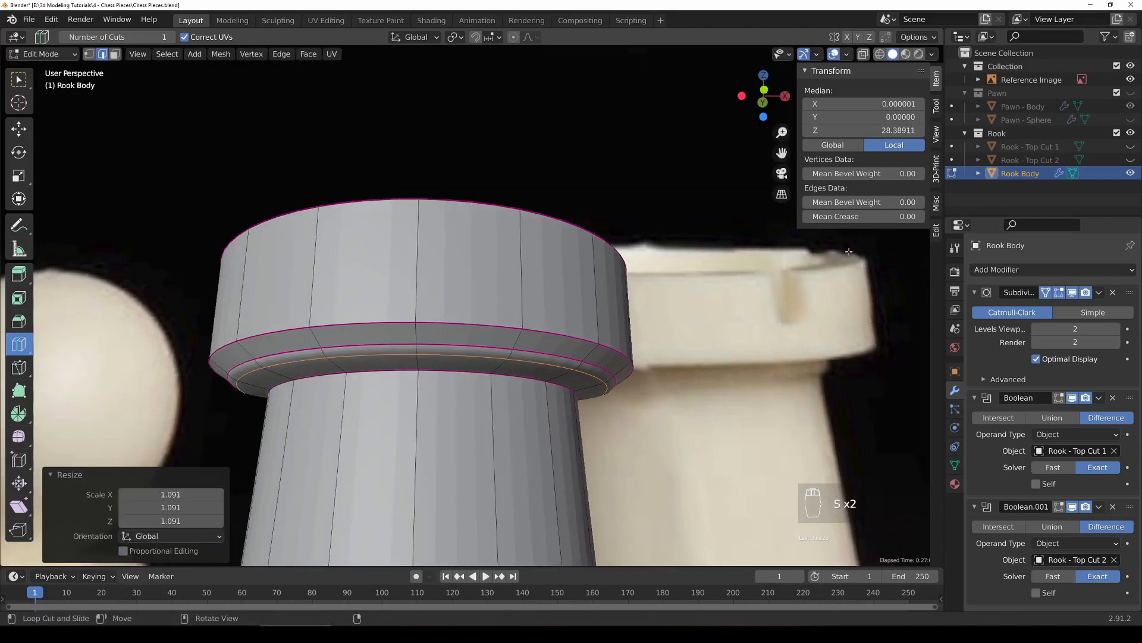
drag(851, 217, 919, 217)
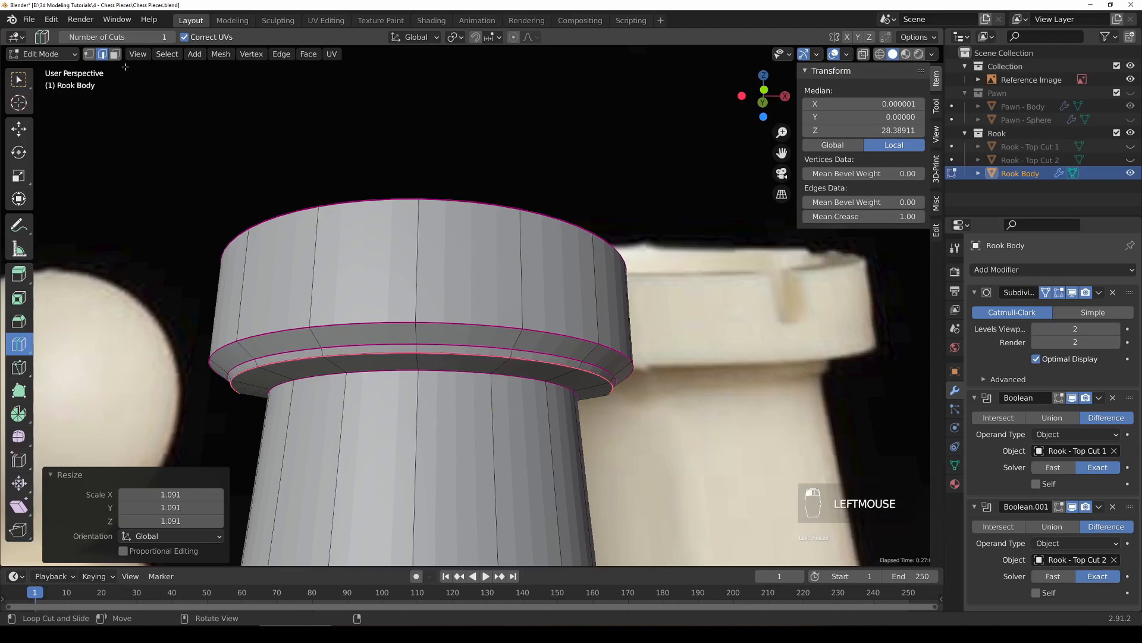
Select both new creased loops under the crown together and scale them inward to about 0.92.
click(19, 79)
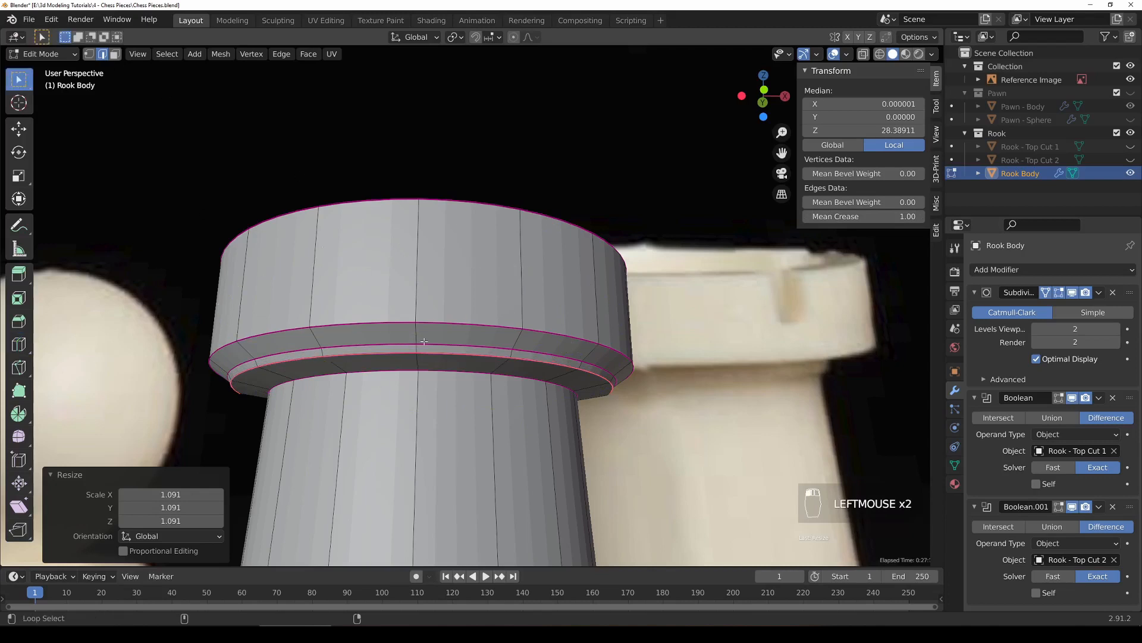
alt+shift+click(469, 350)
key(s)
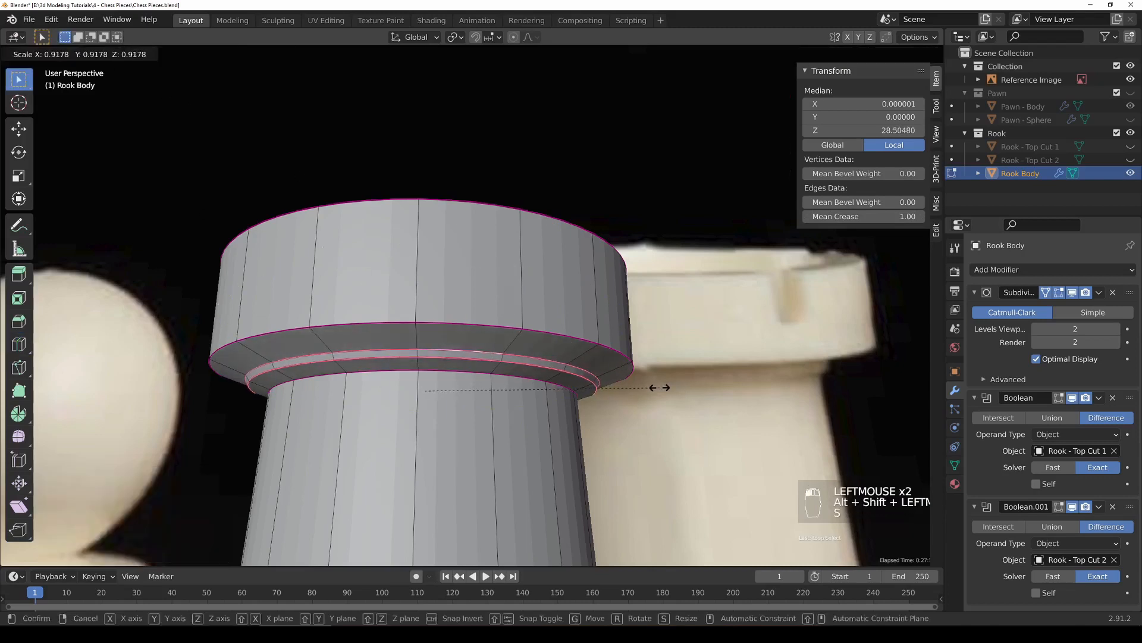
click(653, 388)
middle_drag(653, 388, 613, 428)
key(s)
Return to Object Mode, check the whole rook in front view, and save the file.
key(Tab)
scroll(611, 415, down, 3)
key(KP_1)
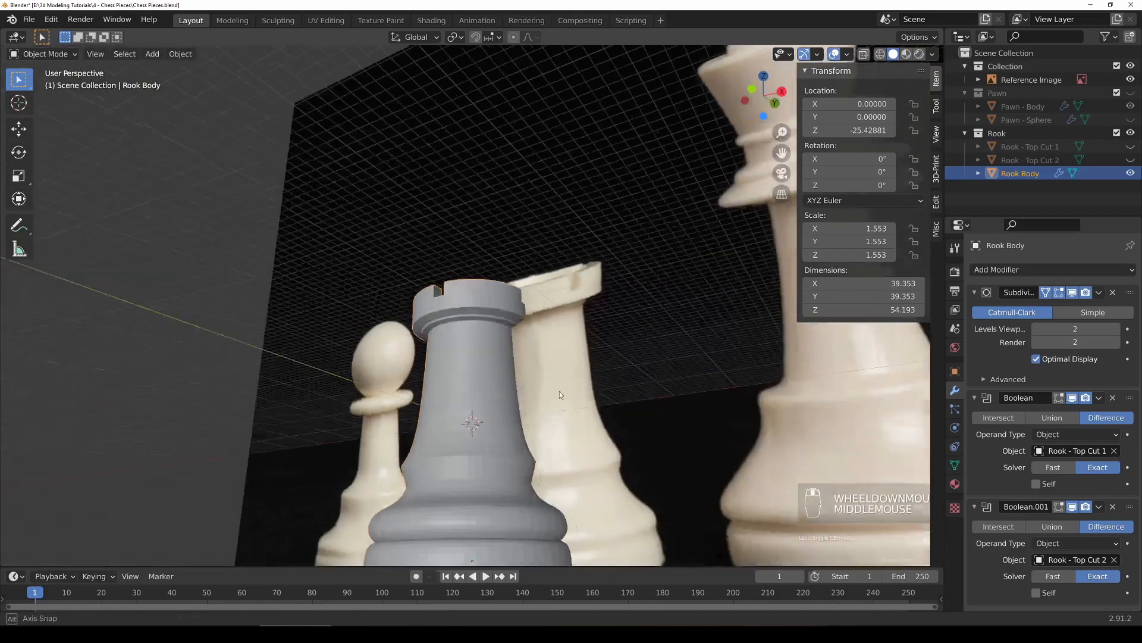
key(ctrl+s)
Reposition the reference image relative to the rook model.
click(431, 504)
key(g)
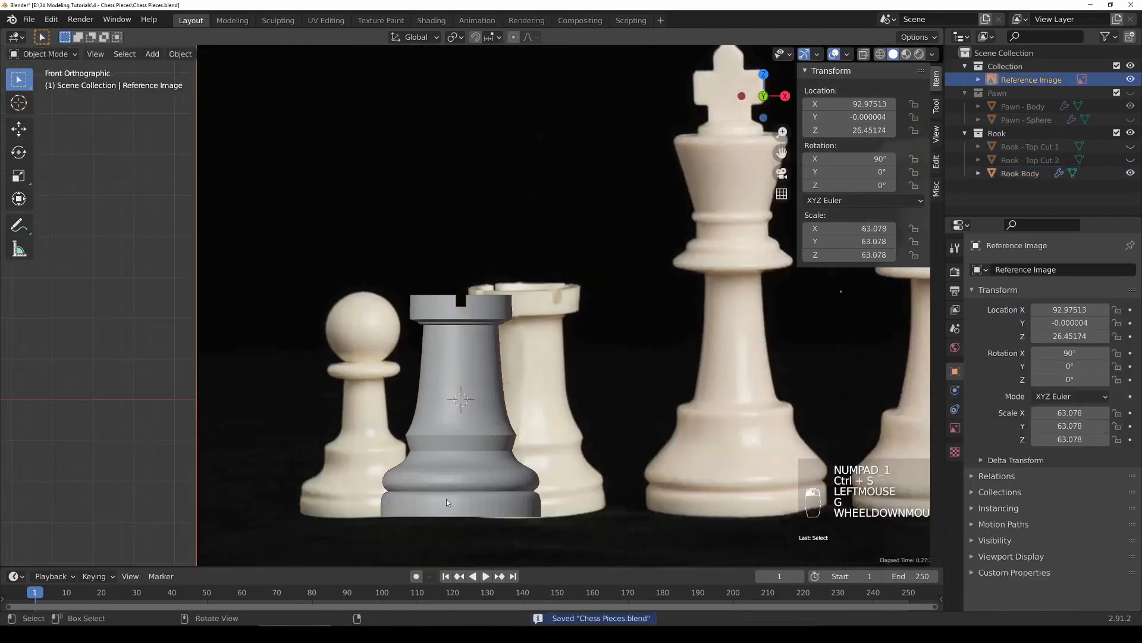